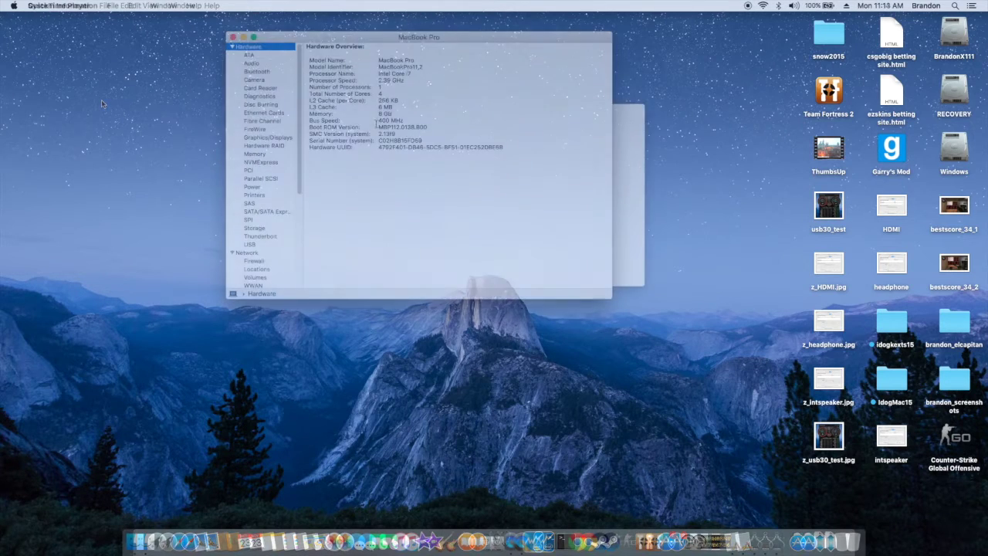
Review the audio and Bluetooth hardware details in the system report and list the available Wi-Fi networks.
left_click(254, 65)
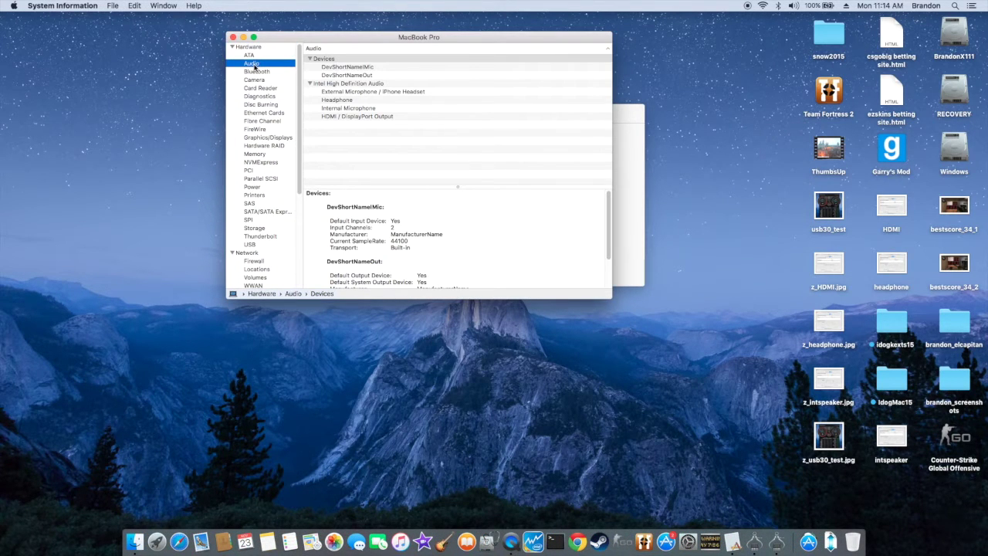
left_click(257, 71)
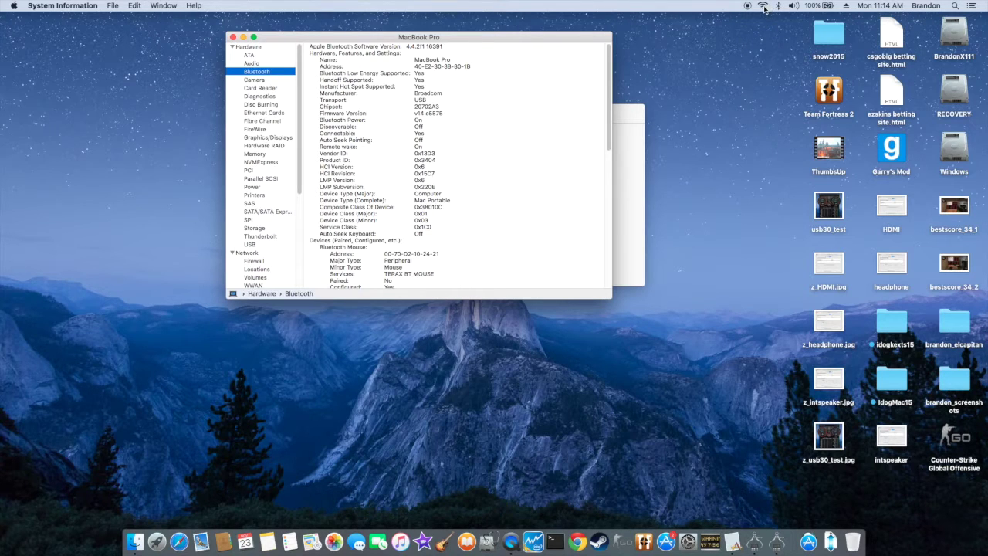
left_click(763, 6)
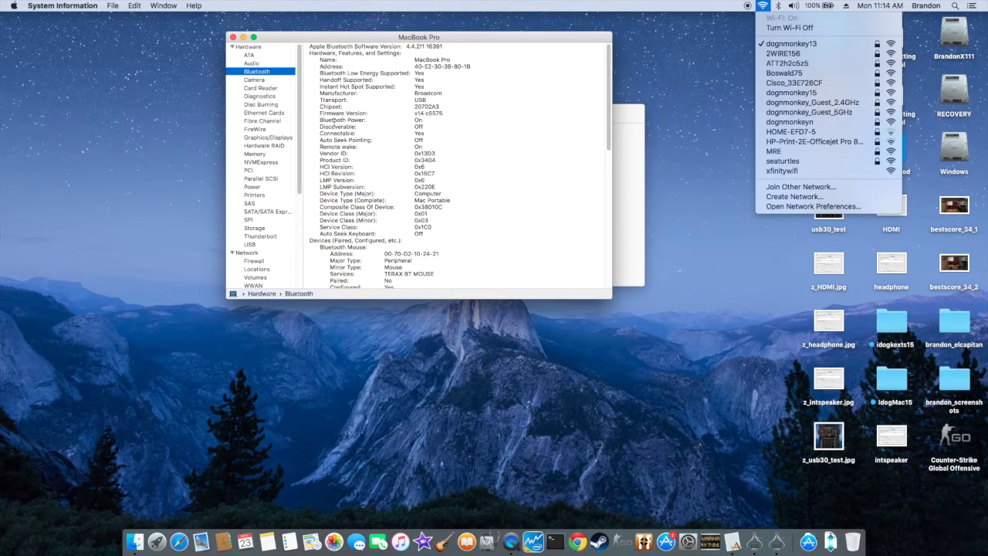
Review the camera, card reader, Ethernet card and graphics/display details in the system report.
left_click(254, 80)
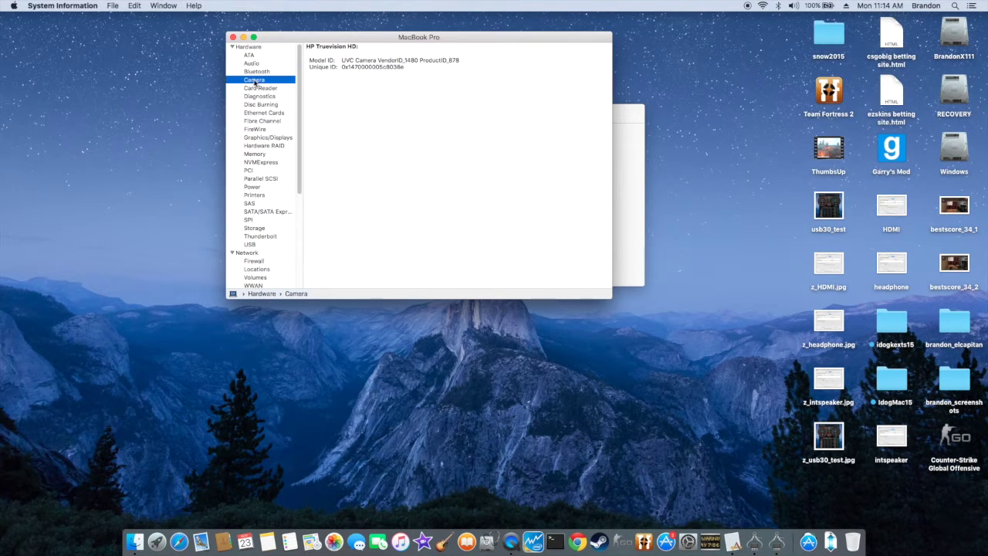
left_click(267, 90)
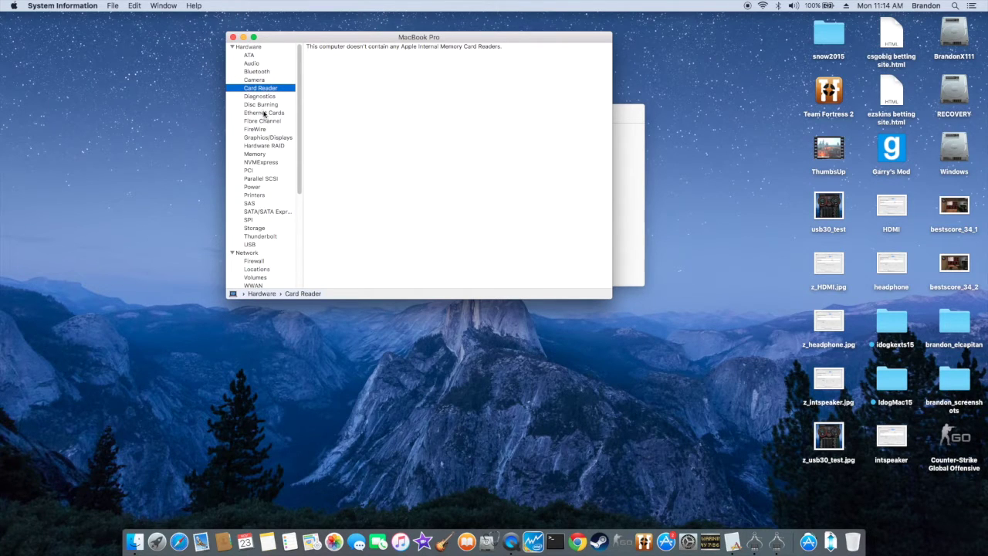
left_click(263, 113)
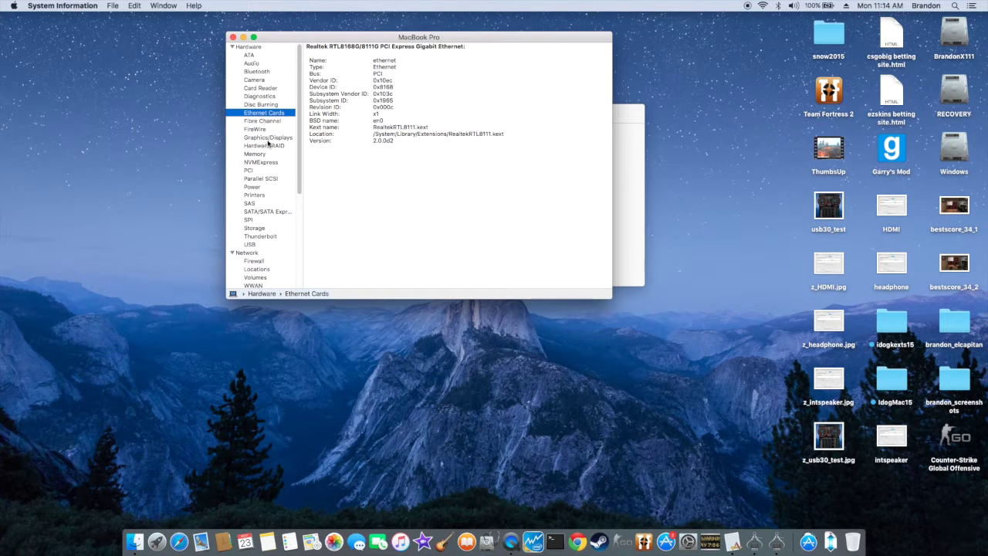
left_click(270, 139)
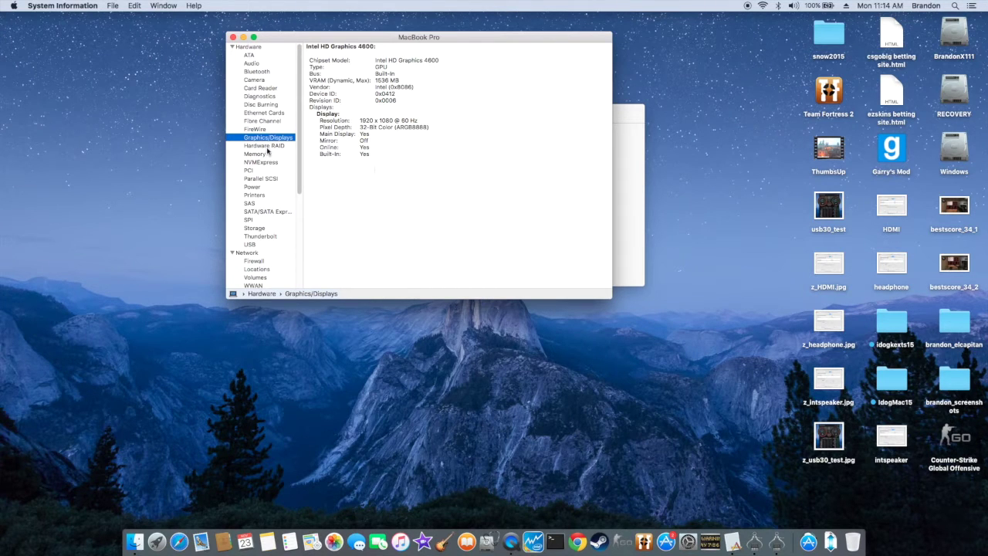
Review the USB device tree and the Wi-Fi network details in the system report.
left_click(250, 244)
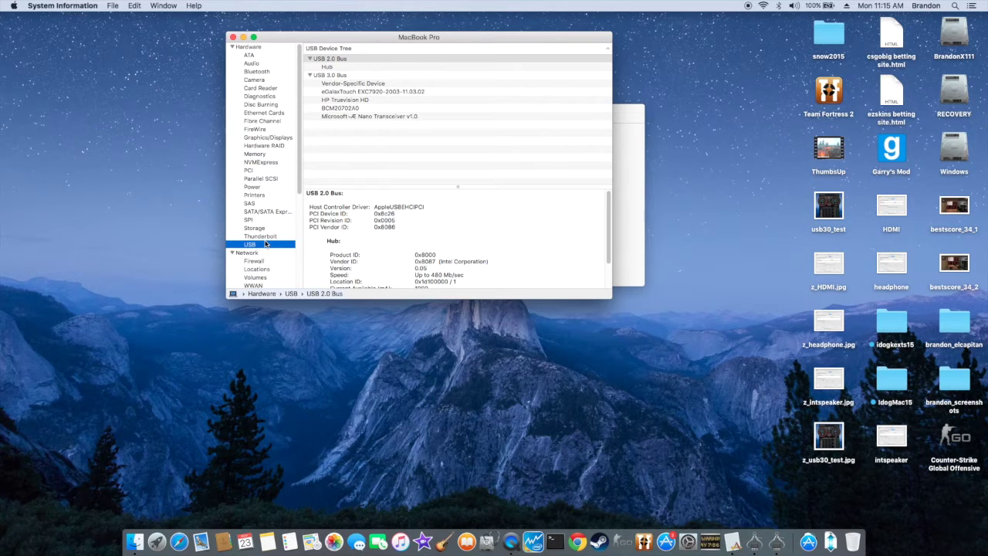
scroll(264, 231, "down", 5)
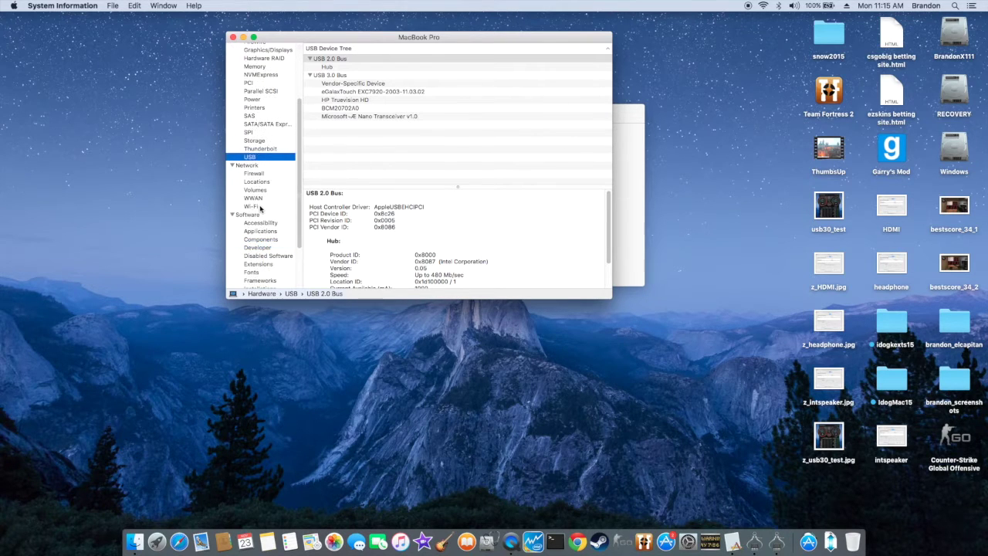
left_click(261, 207)
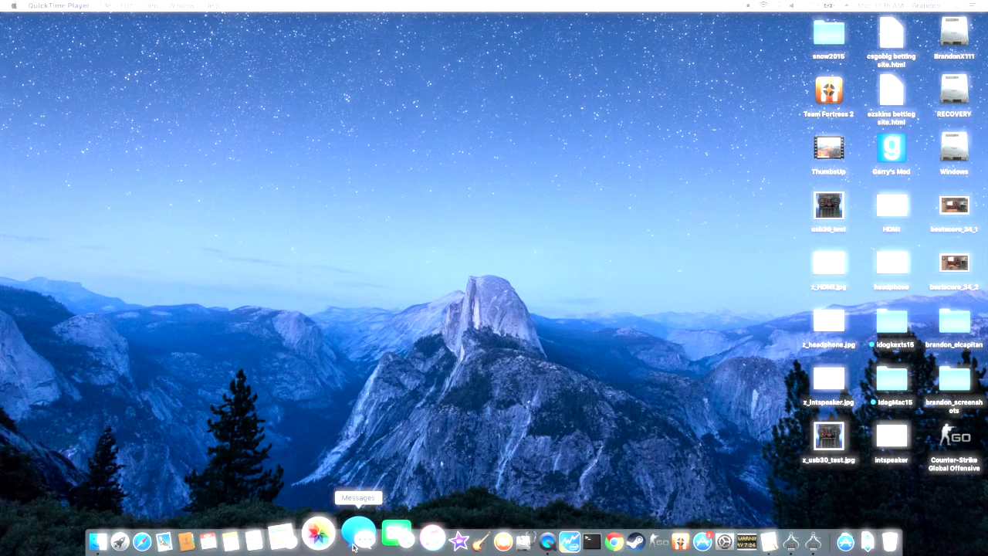
View the conversation in Messages, close its window and check the battery status.
left_click(356, 542)
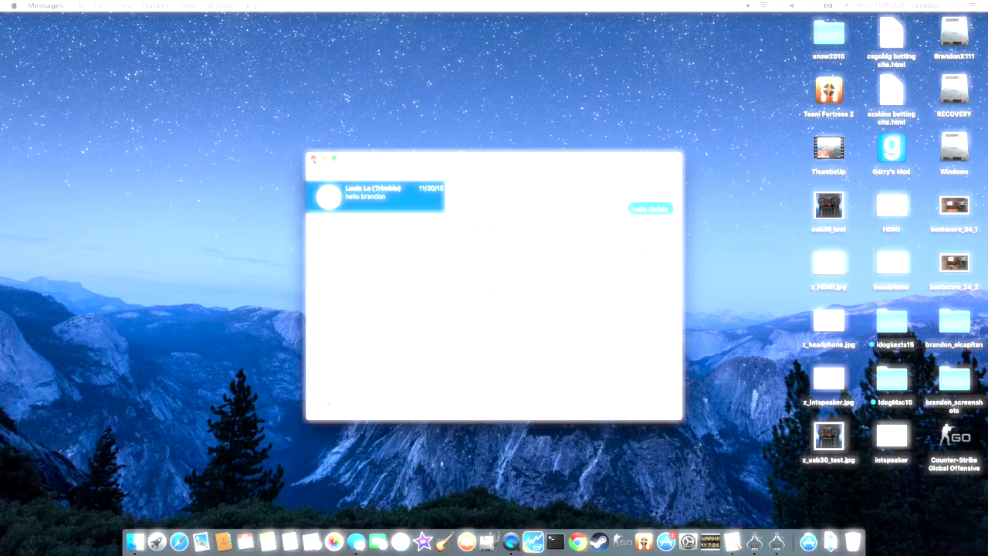
left_click(313, 159)
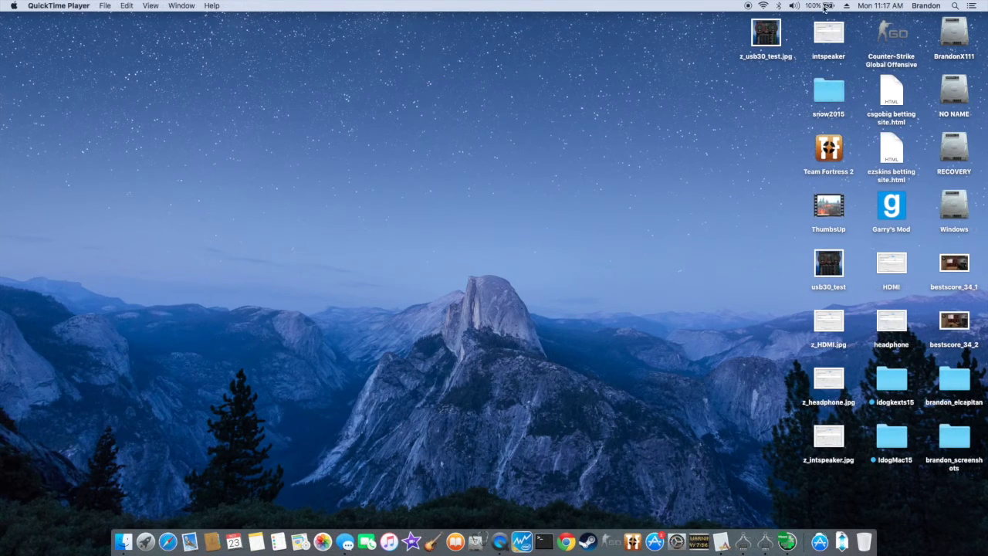
left_click(825, 7)
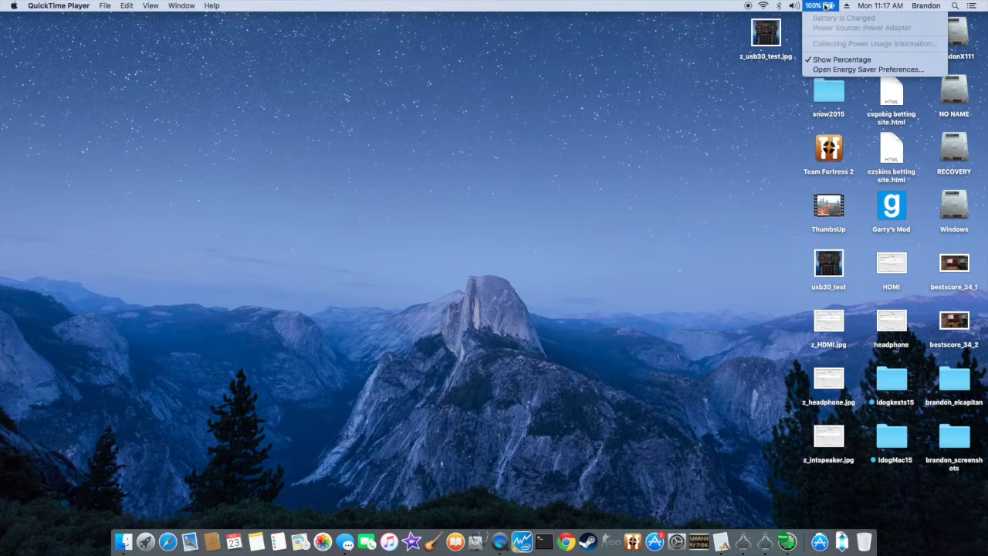
left_click(826, 6)
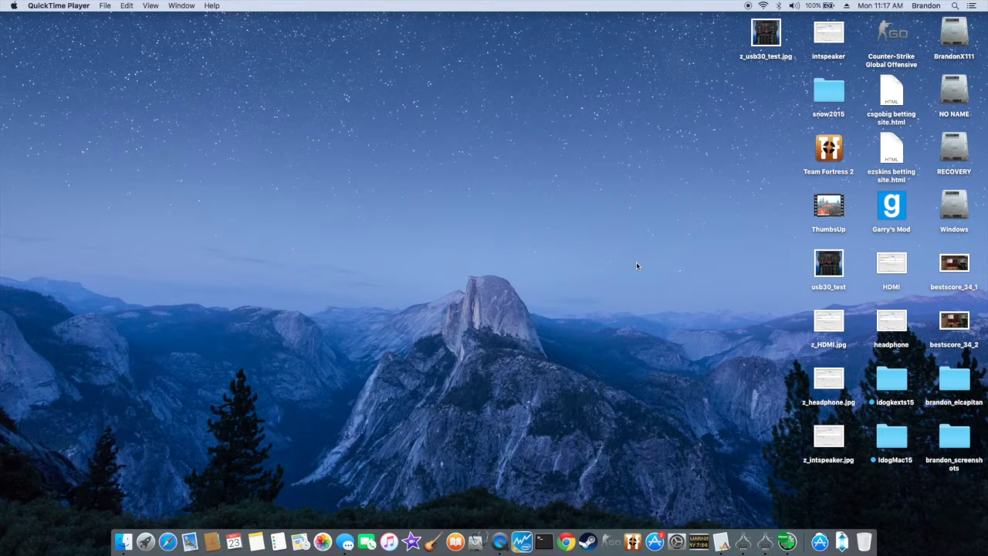
Lower the display brightness, and test raising and lowering the sound volume.
key("F1")
key("F1")
key("F1")
key("F12")
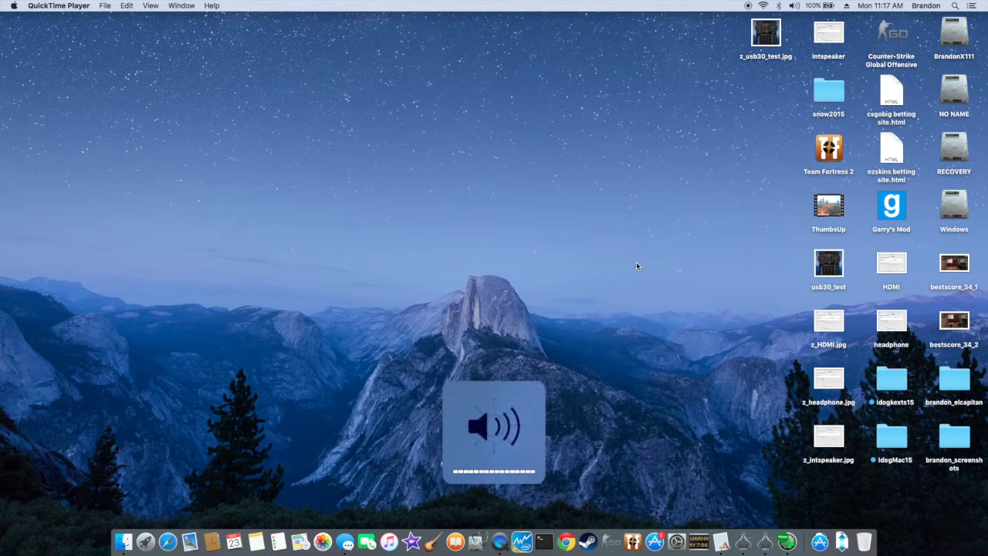
key("F11")
key("F11")
key("F11")
Look over the installed applications and open the Sound settings in System Preferences.
key("alt+F12")
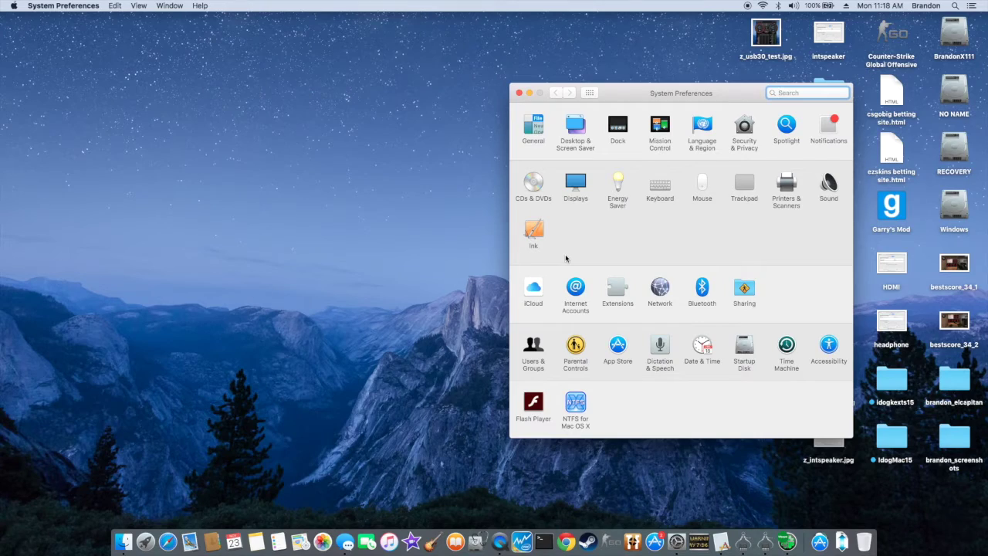
left_click(819, 542)
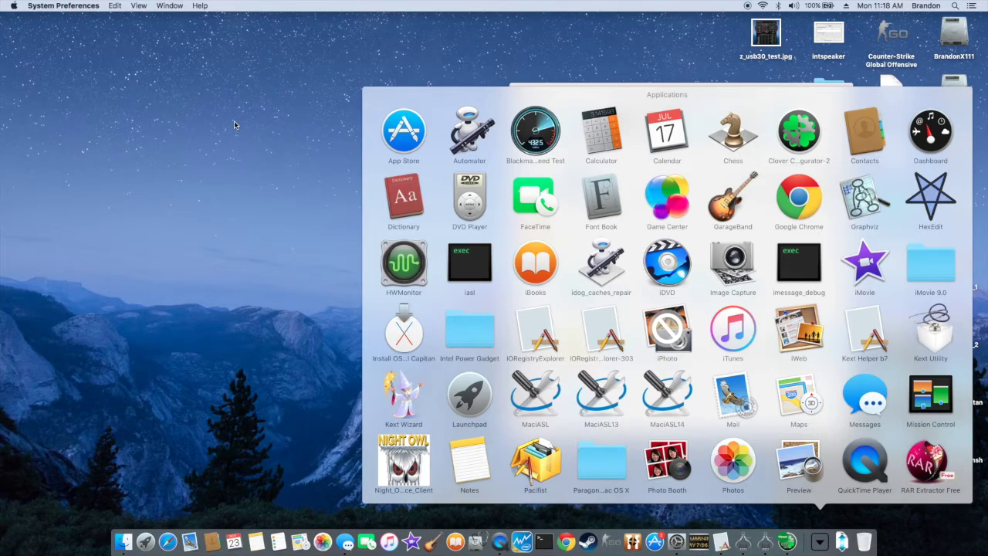
left_click(234, 120)
left_click(827, 191)
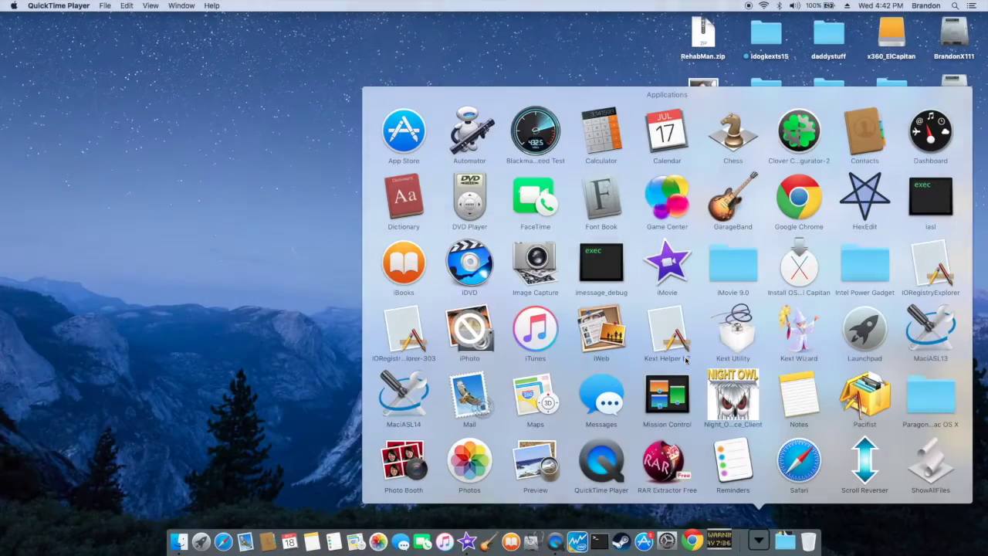
Launch Blackmagic Disk Speed Test and measure the write and read speeds of the seagate2tb drive.
left_click(542, 141)
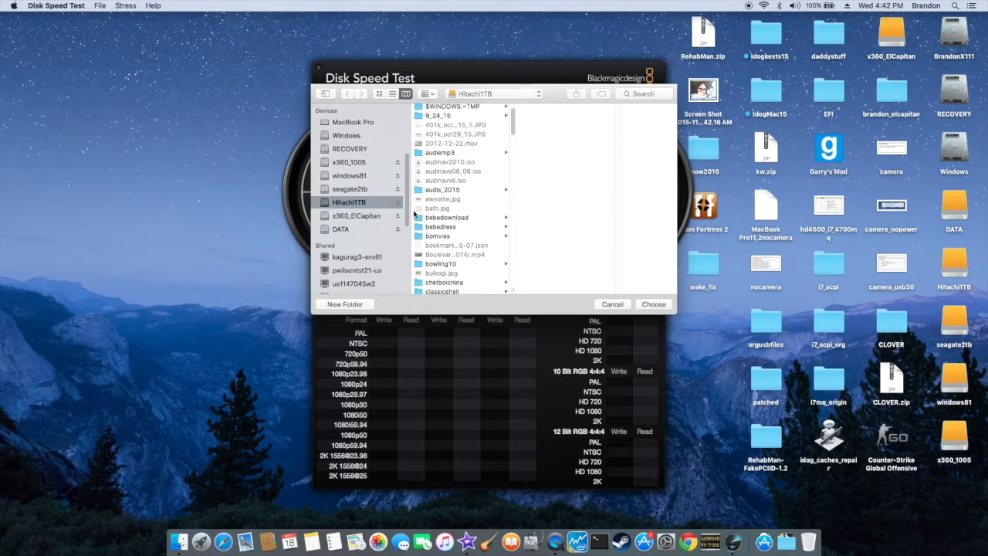
scroll(403, 220, "up", 5)
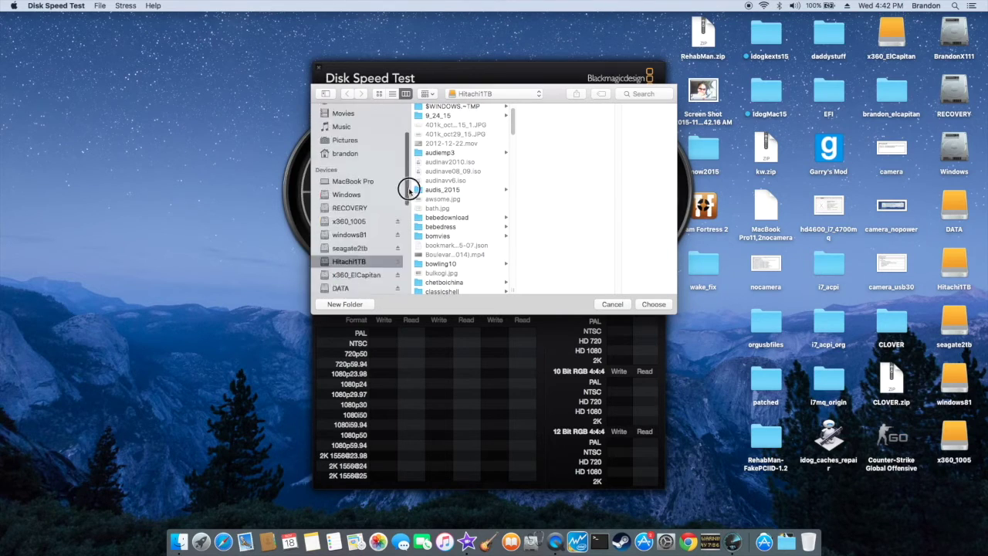
left_click(373, 258)
key("Return")
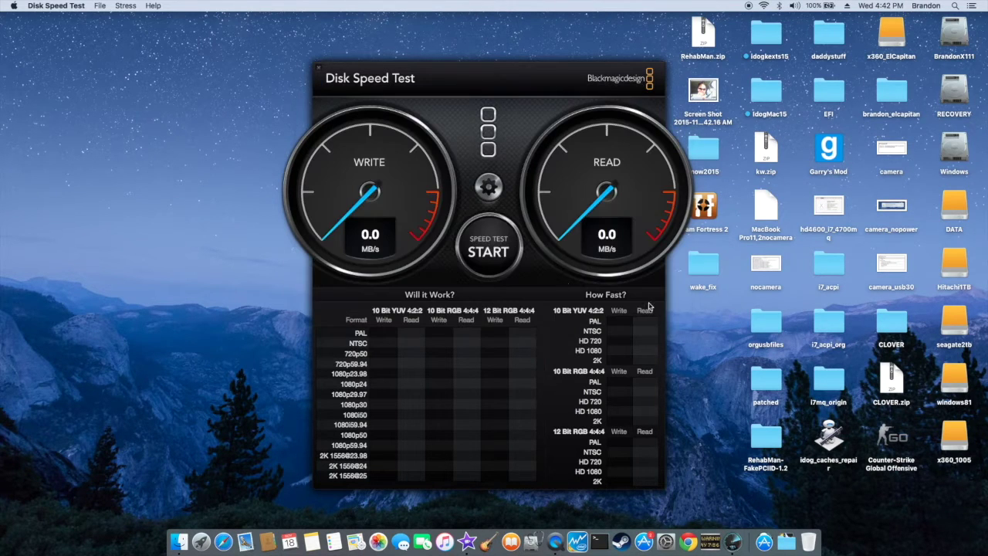
left_click(487, 246)
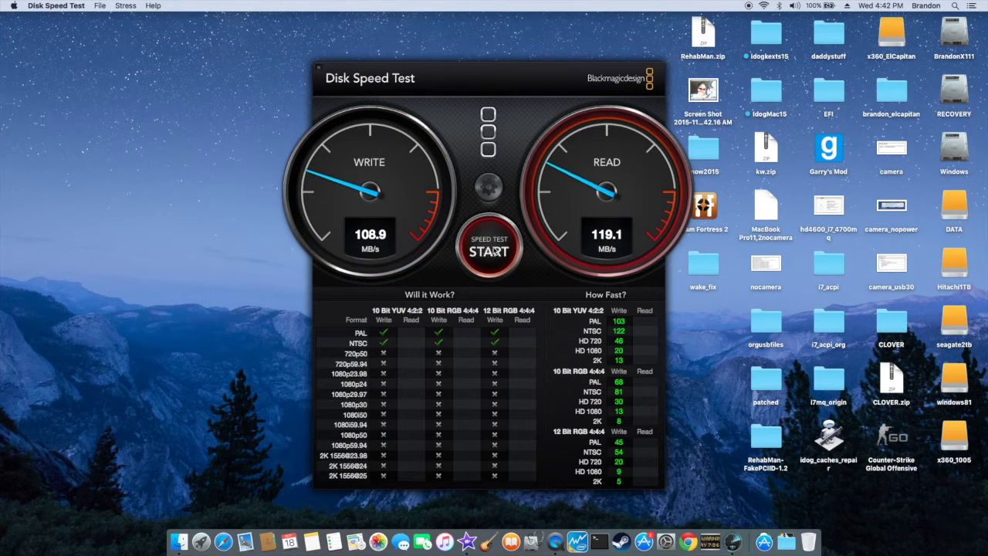
left_click(489, 247)
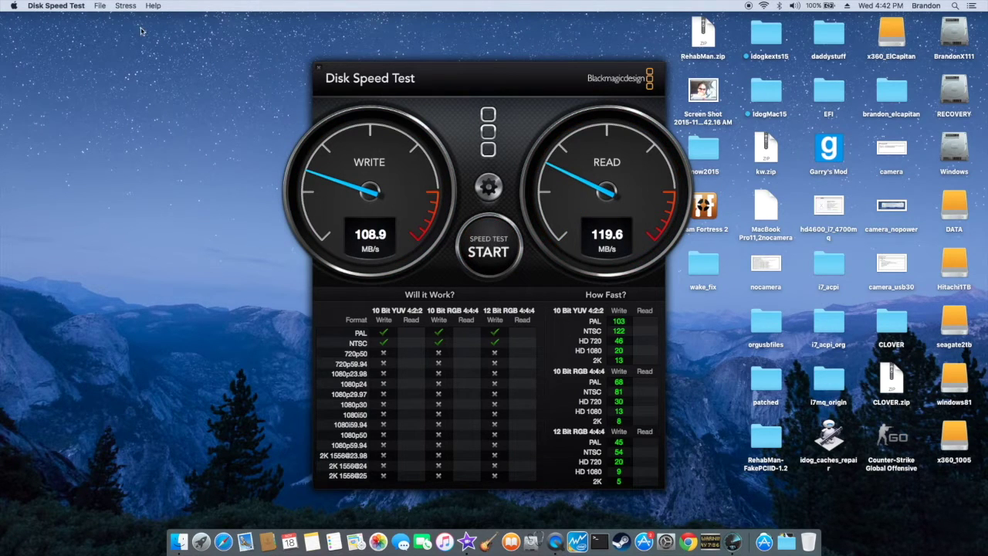
Choose windows81 as the target drive and measure its write and read speeds.
left_click(108, 9)
left_click(110, 17)
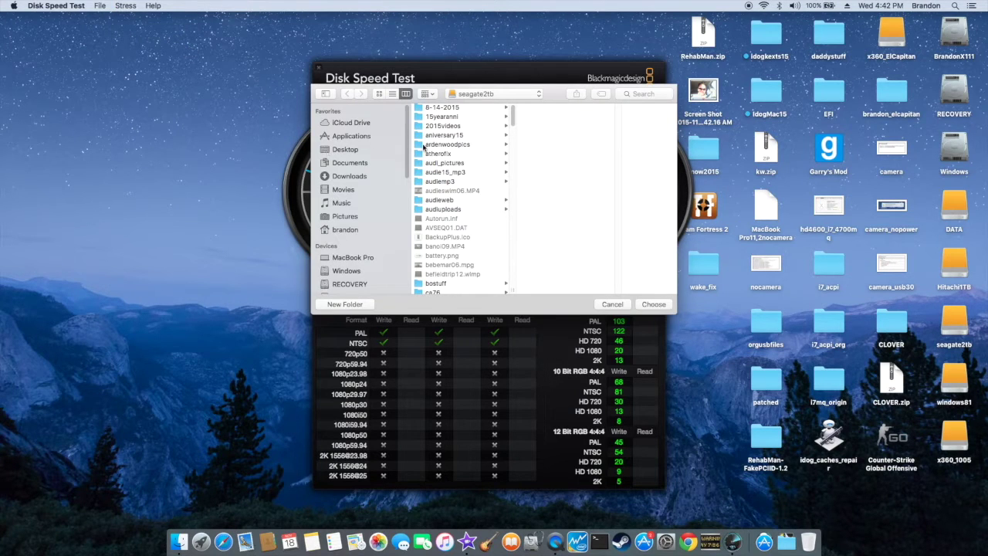
left_click_drag(405, 162, 413, 199)
left_click(363, 188)
left_click(652, 304)
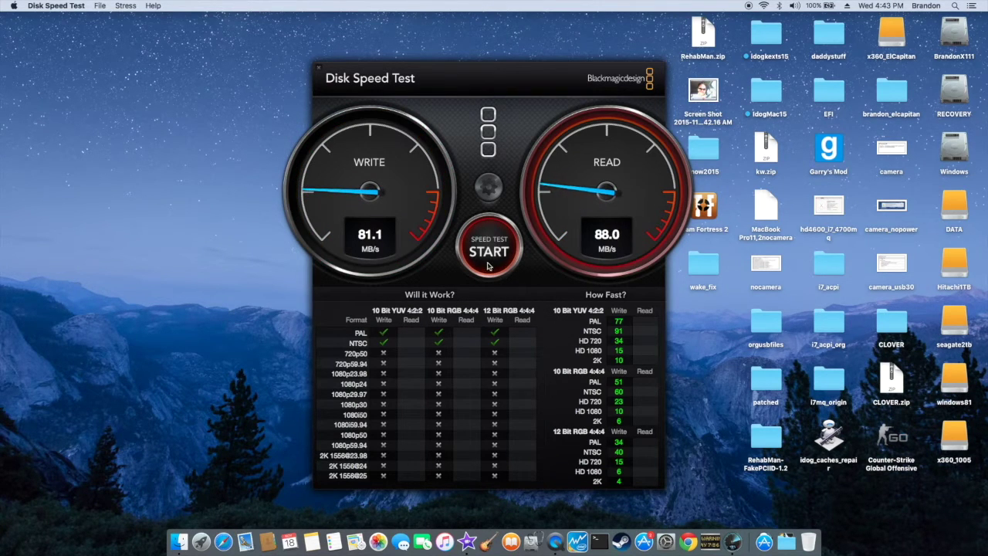
left_click(489, 249)
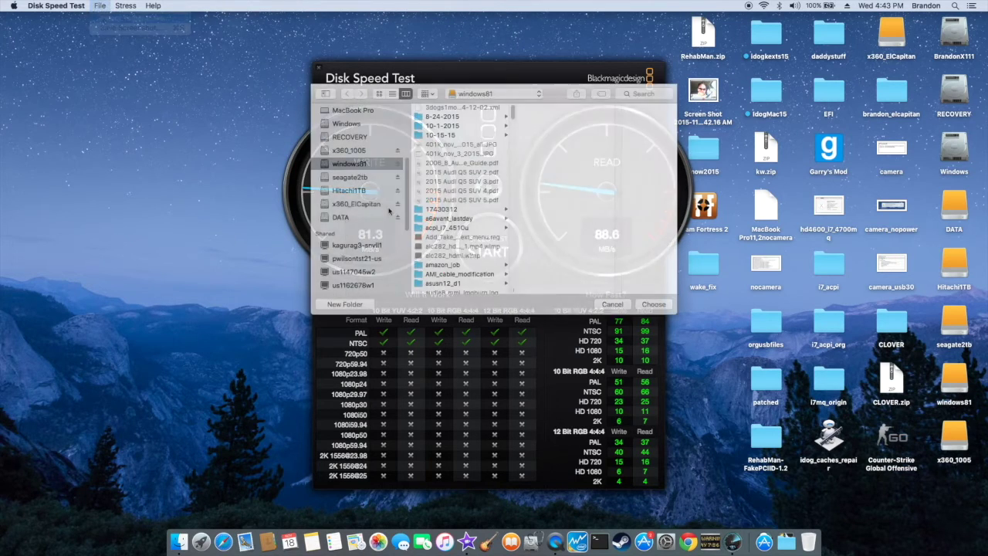
Choose Hitachi1TB as the target drive and run the speed test on it, stopping after the read pass.
left_click(366, 193)
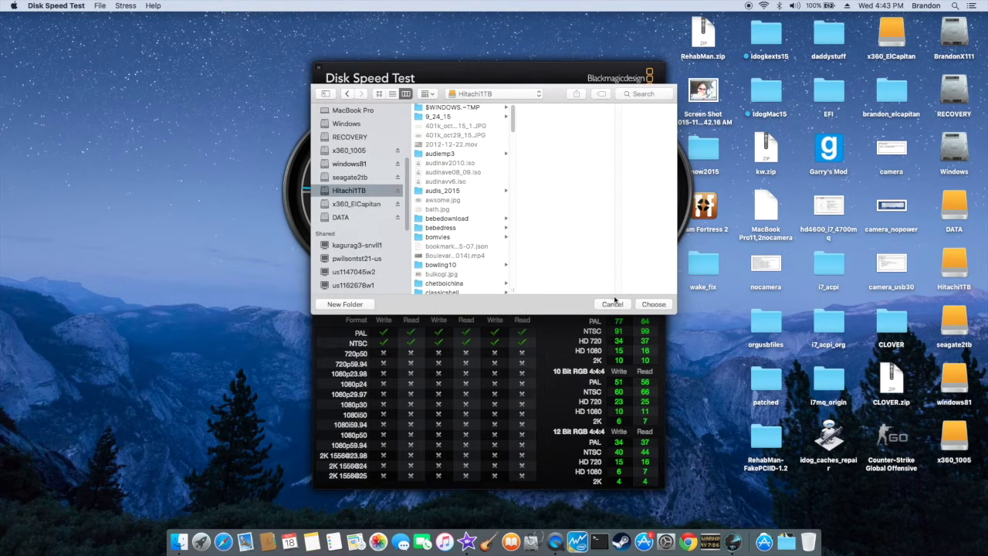
left_click(653, 304)
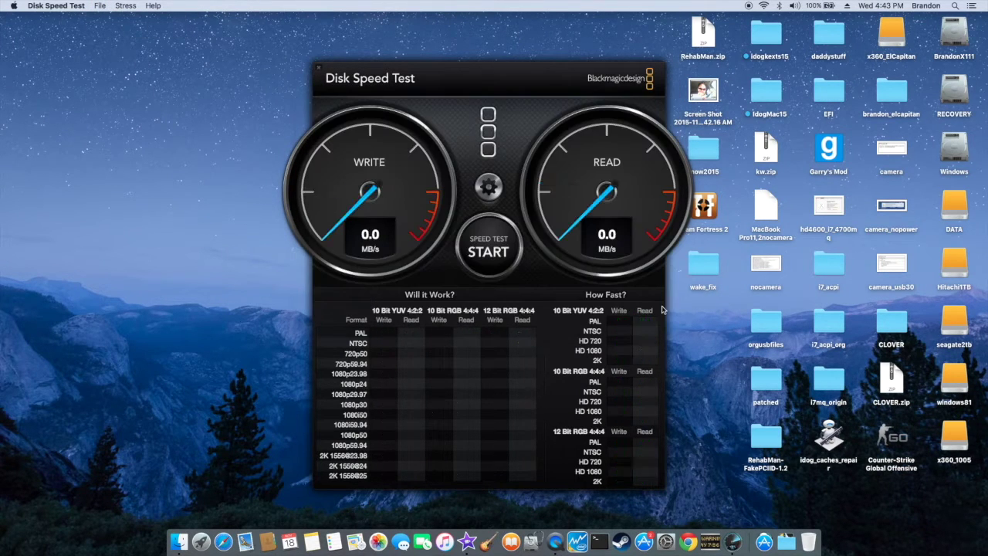
left_click(489, 252)
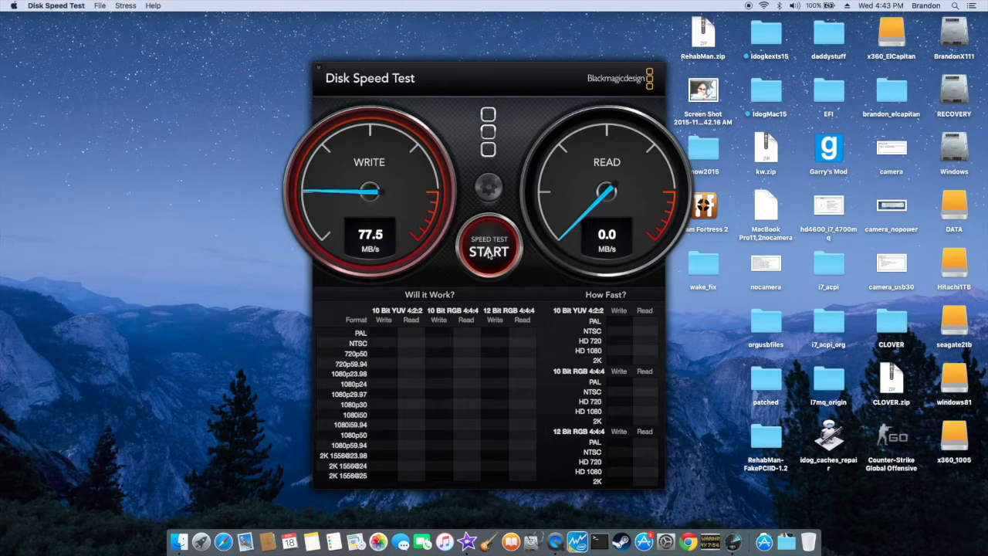
left_click(490, 256)
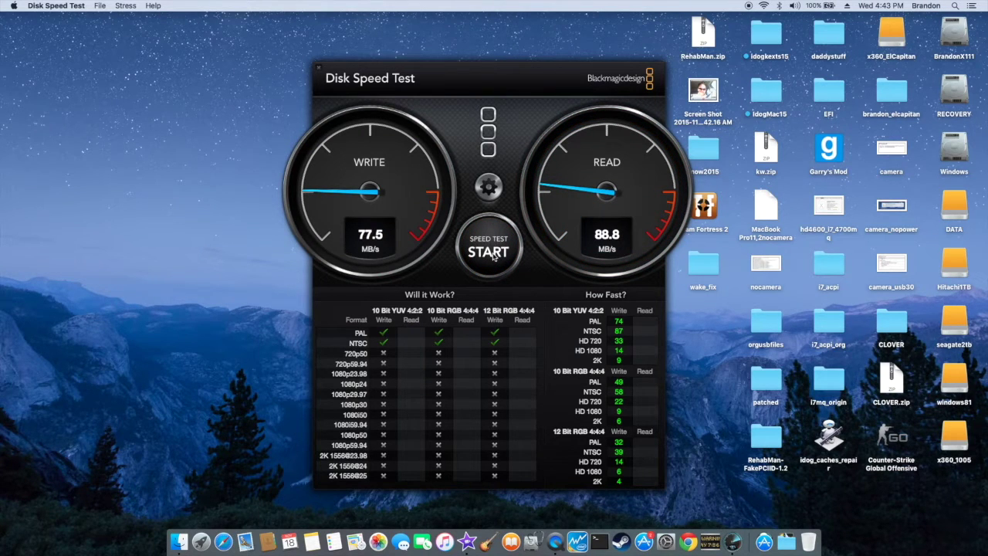
Set DATA as the target drive for the disk speed test.
left_click(100, 6)
left_click(108, 18)
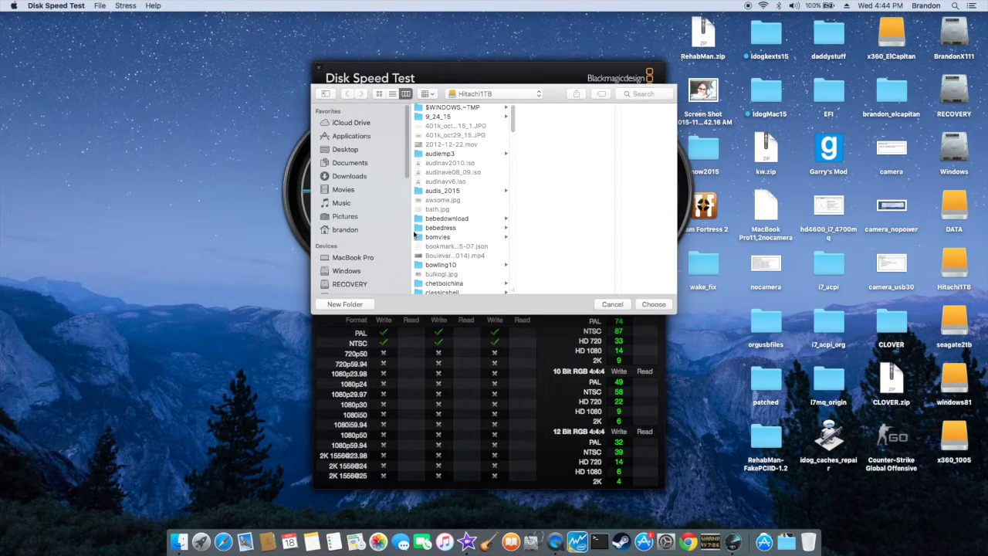
scroll(409, 176, "down", 2)
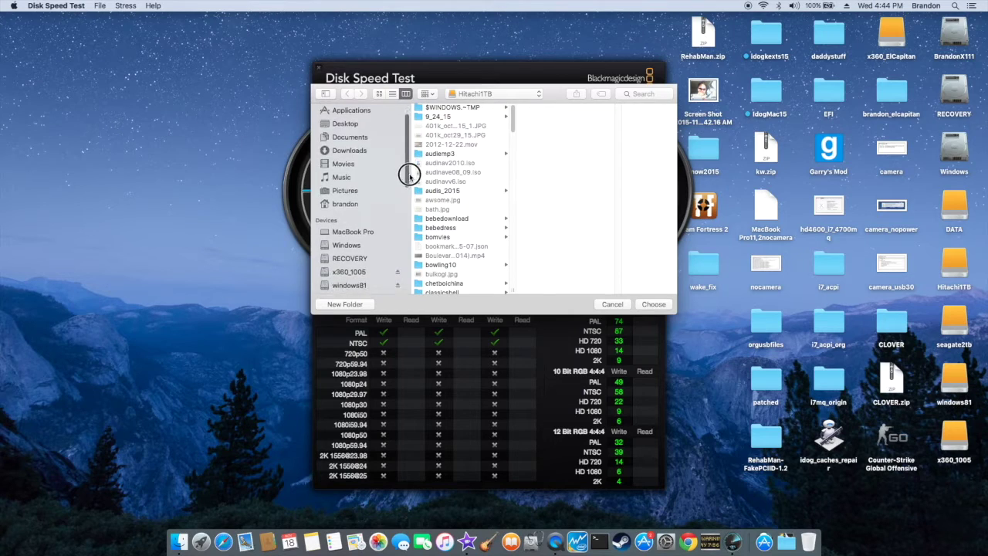
scroll(409, 176, "down", 3)
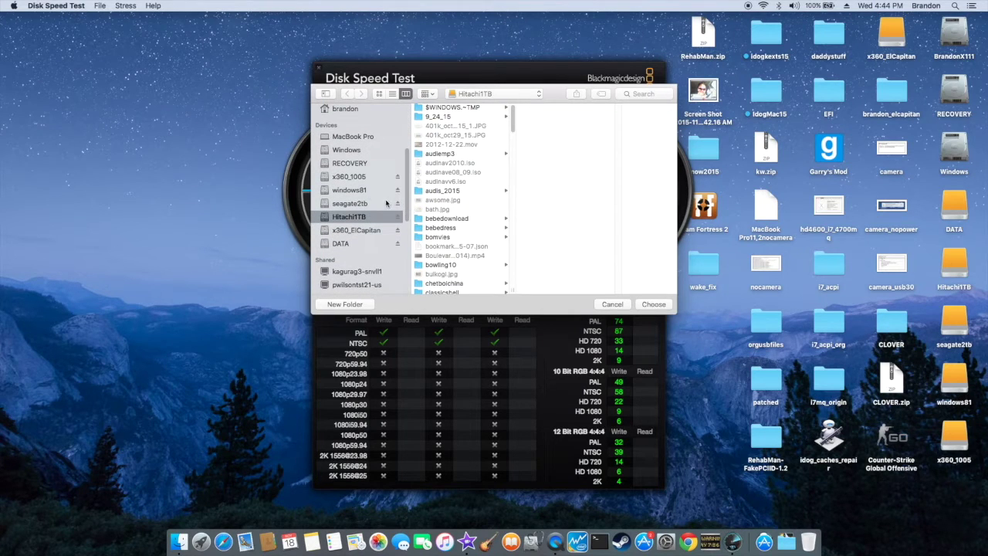
left_click(351, 244)
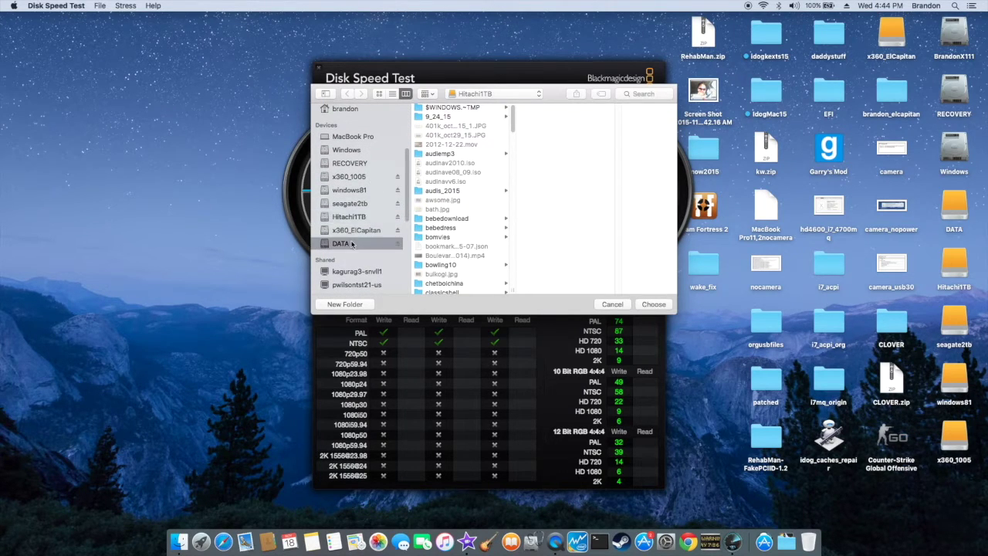
left_click(653, 304)
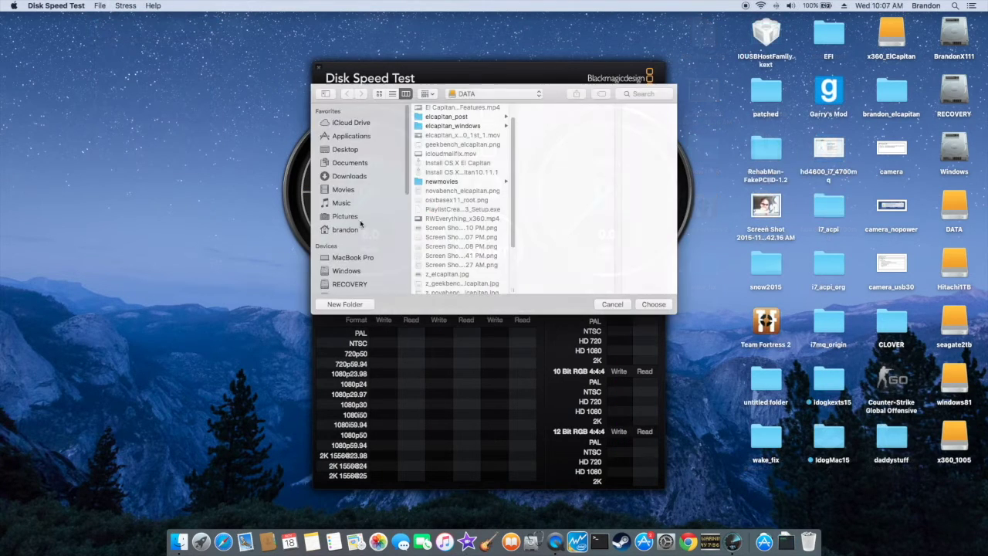
Confirm the target drive for the disk speed test and measure its write and read speeds, stopping after the read pass.
scroll(345, 203, "down", 1)
left_click(345, 201)
key("Return")
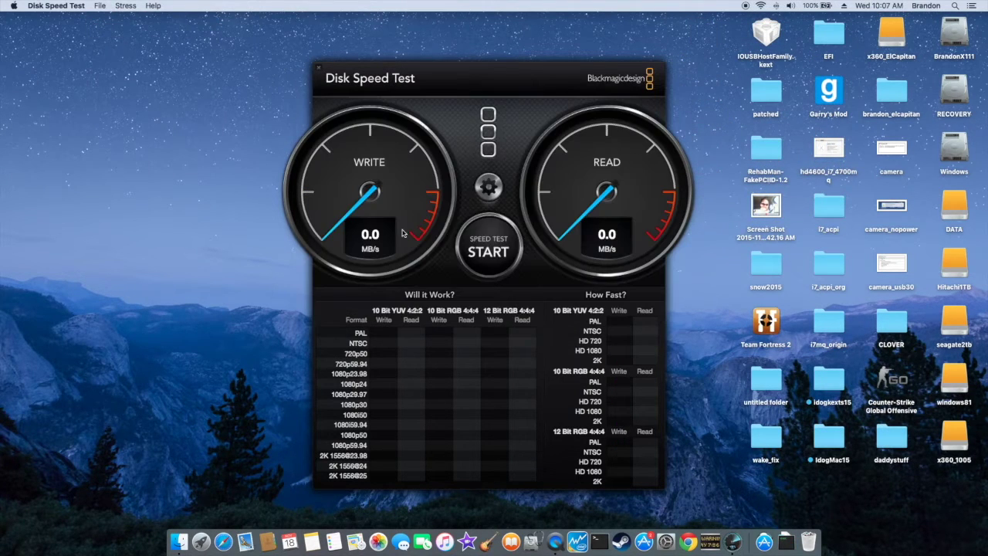
left_click(490, 247)
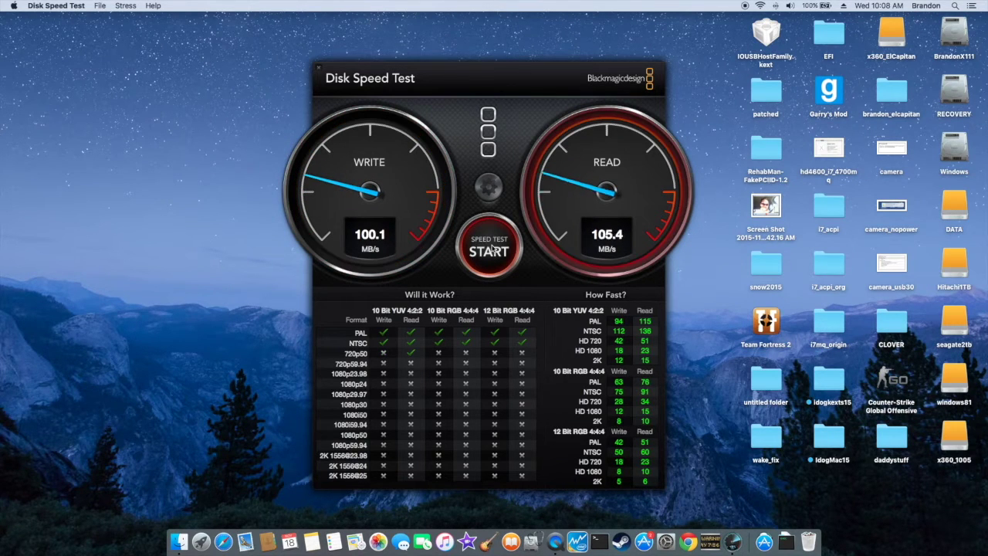
left_click(491, 248)
Choose windows81 as the target drive and start the disk speed test on it.
left_click(99, 5)
left_click(135, 22)
left_click(350, 196)
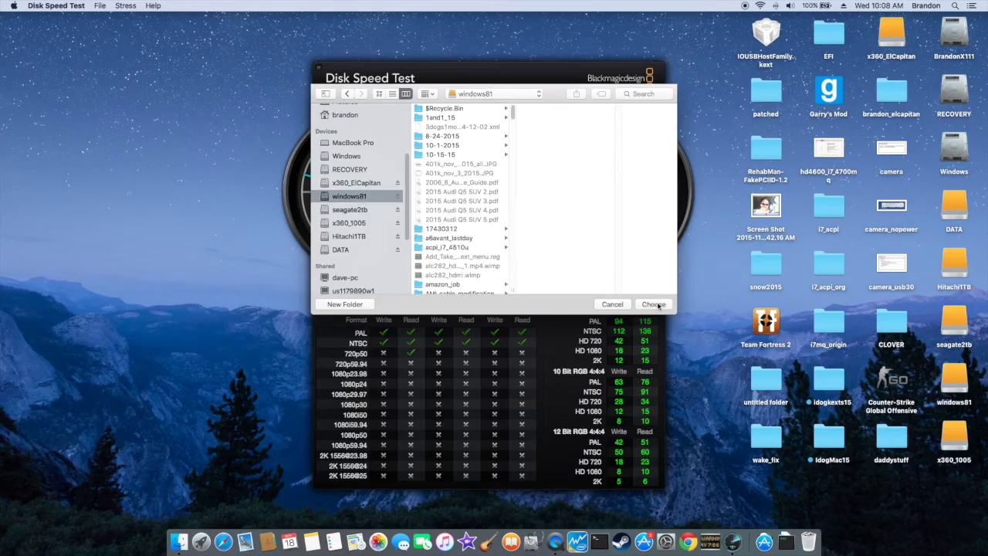
left_click(653, 303)
left_click(488, 248)
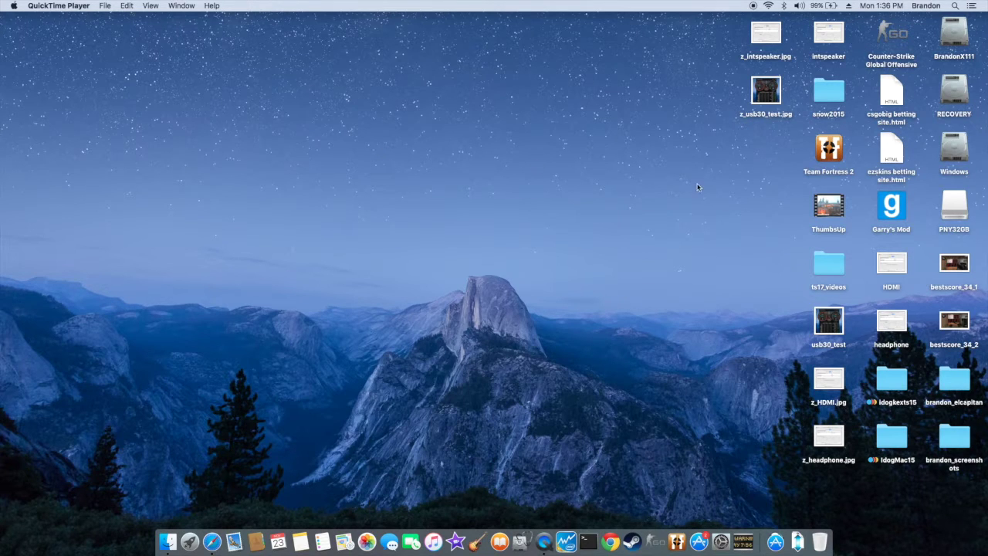
Open the System/Library/Extensions folder on the startup drive in Finder, with its window moved clear of the desktop items.
double_click(957, 41)
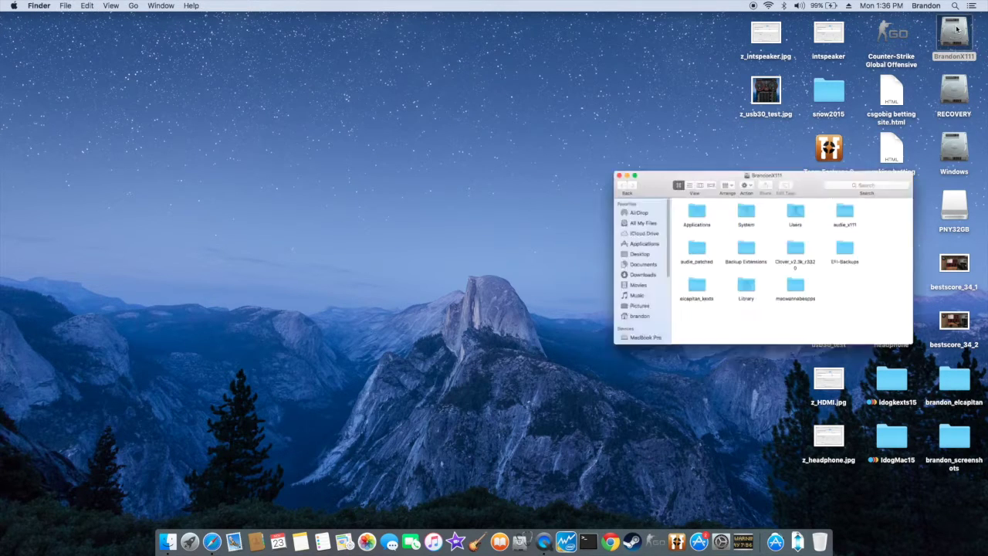
double_click(680, 287)
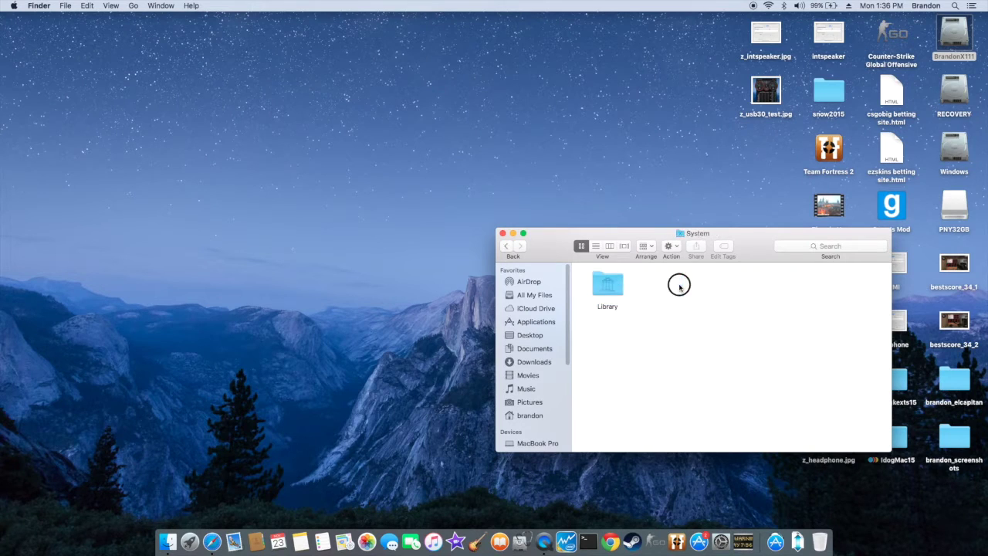
double_click(609, 294)
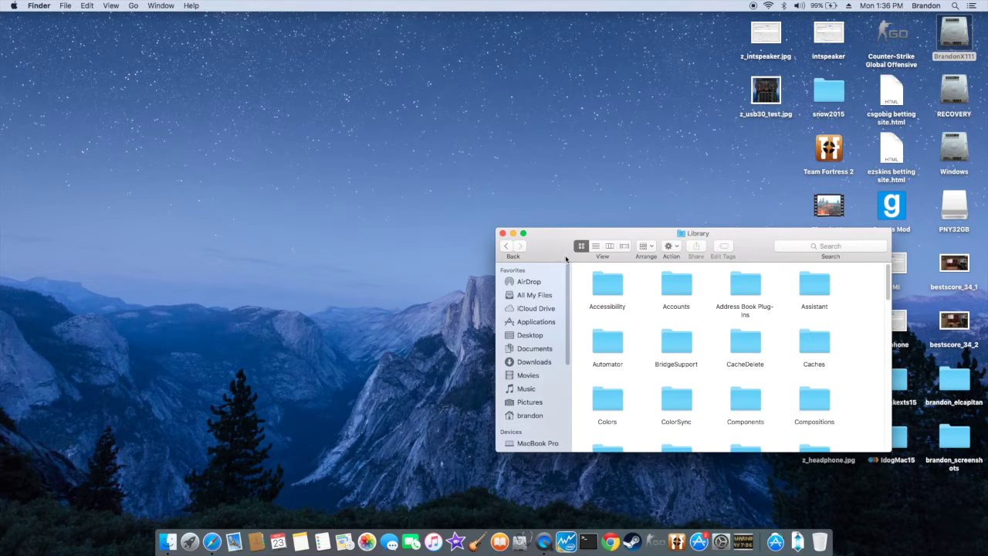
left_click_drag(553, 245, 449, 86)
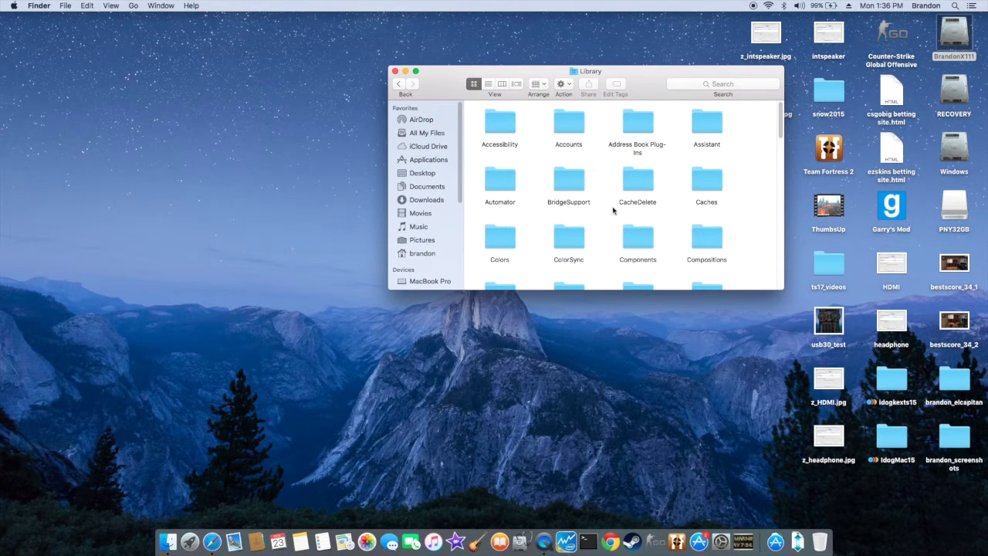
scroll(613, 275, "down", 5)
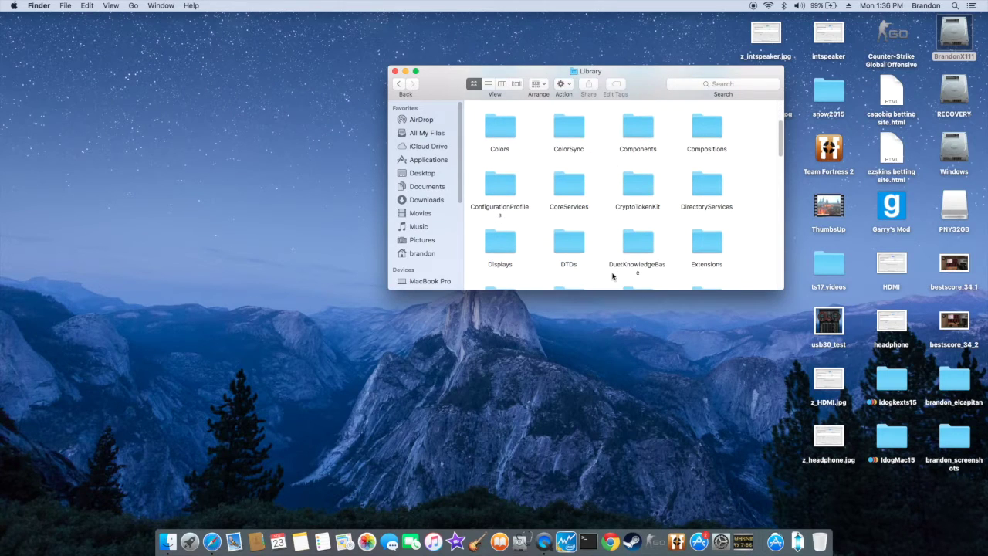
double_click(708, 245)
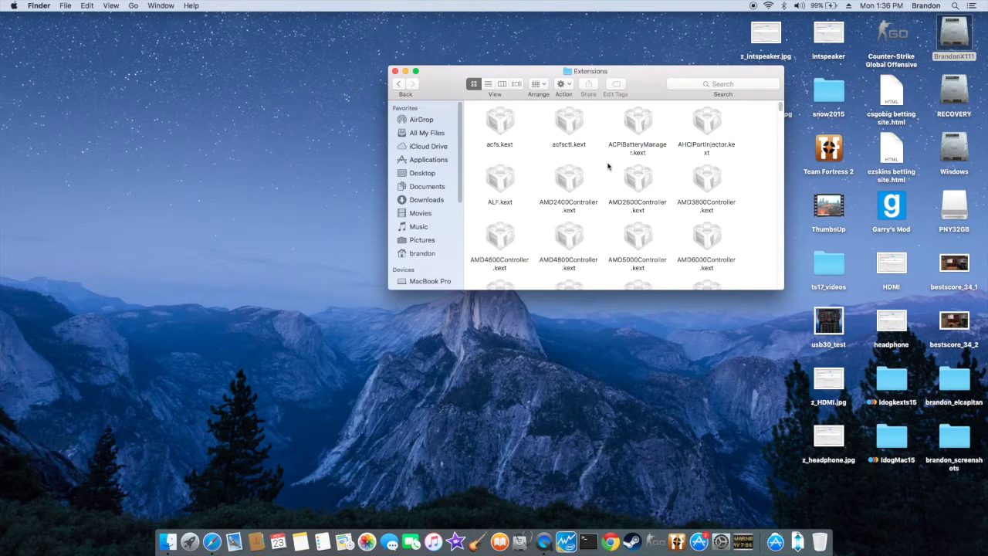
Point out ACPIBatteryManager.kext together with the battery status, and select AHCIPortInjector.kext.
left_click(636, 150)
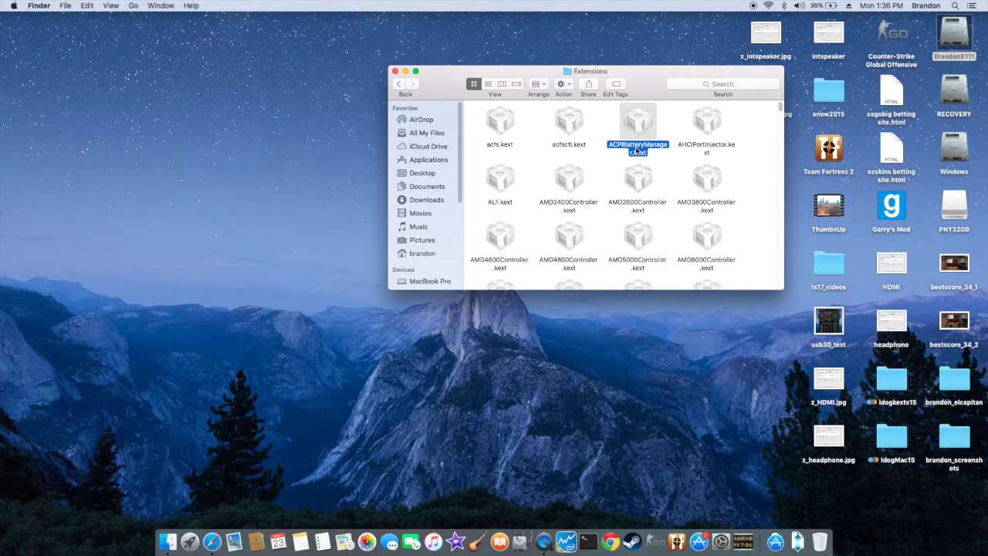
left_click(829, 6)
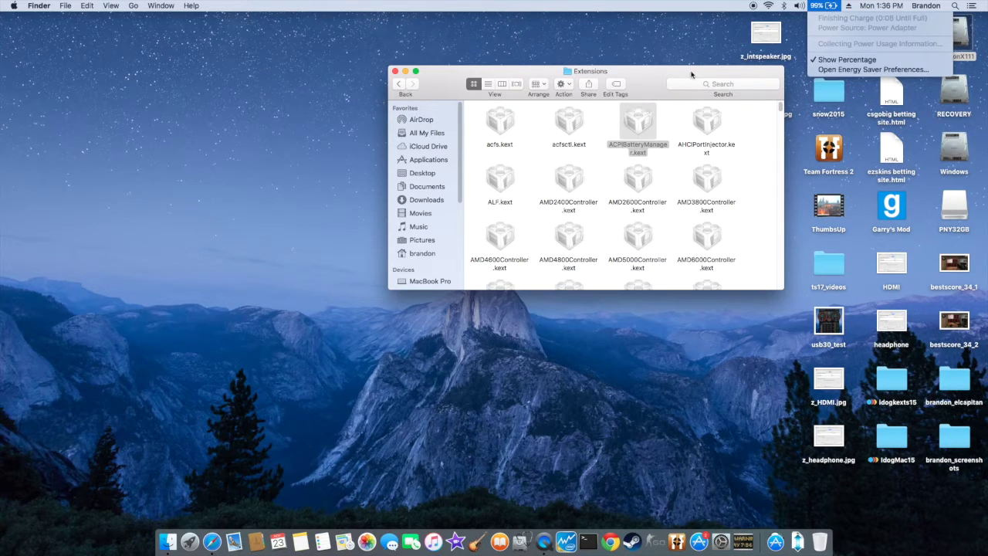
left_click(699, 121)
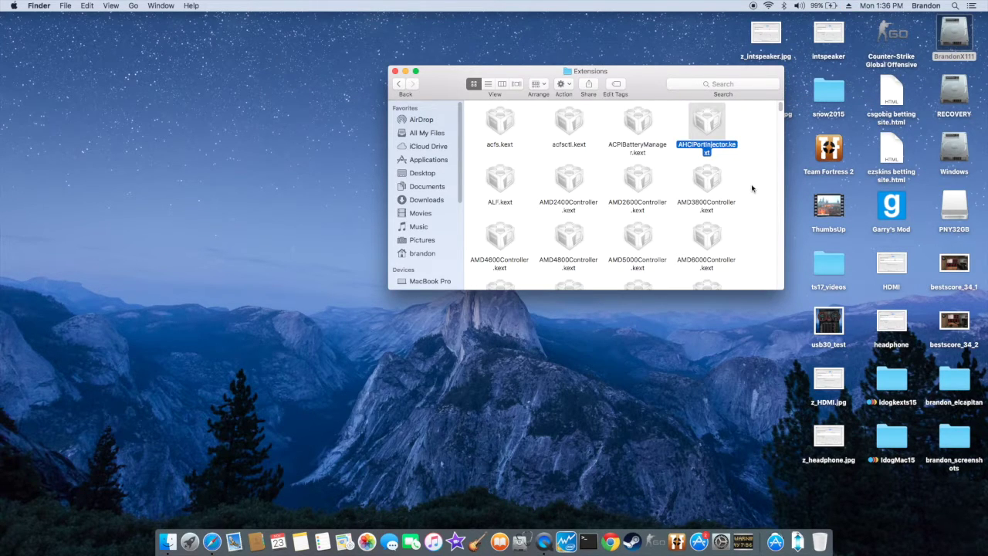
Locate AppleHDA.kext in the Extensions folder, examine the version number in its file information, and close the information window.
scroll(752, 188, "down", 3)
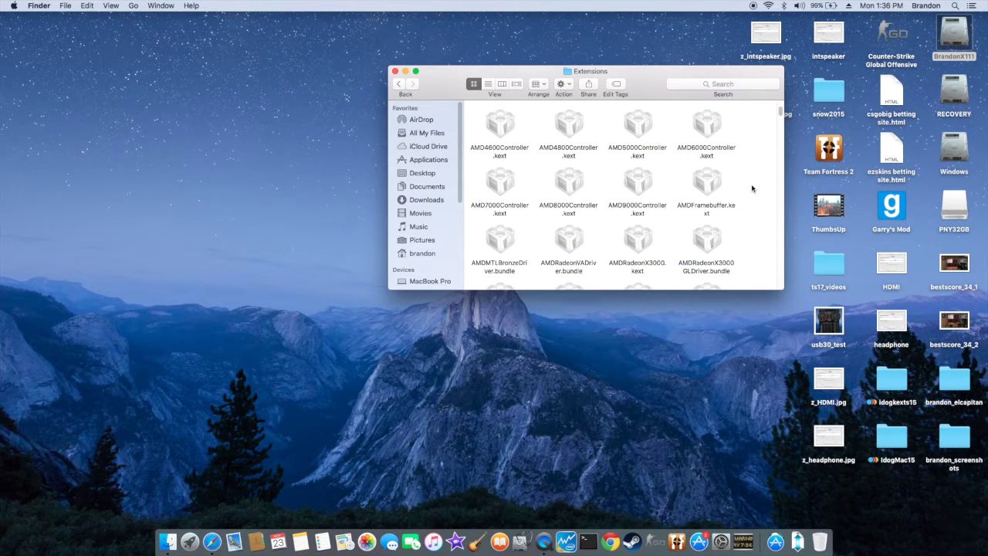
scroll(753, 187, "down", 3)
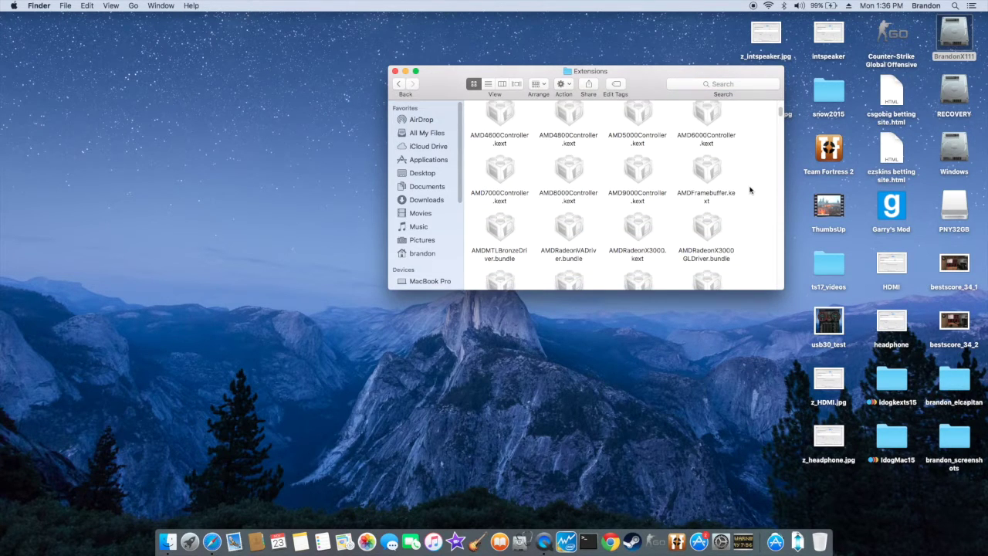
scroll(746, 195, "down", 5)
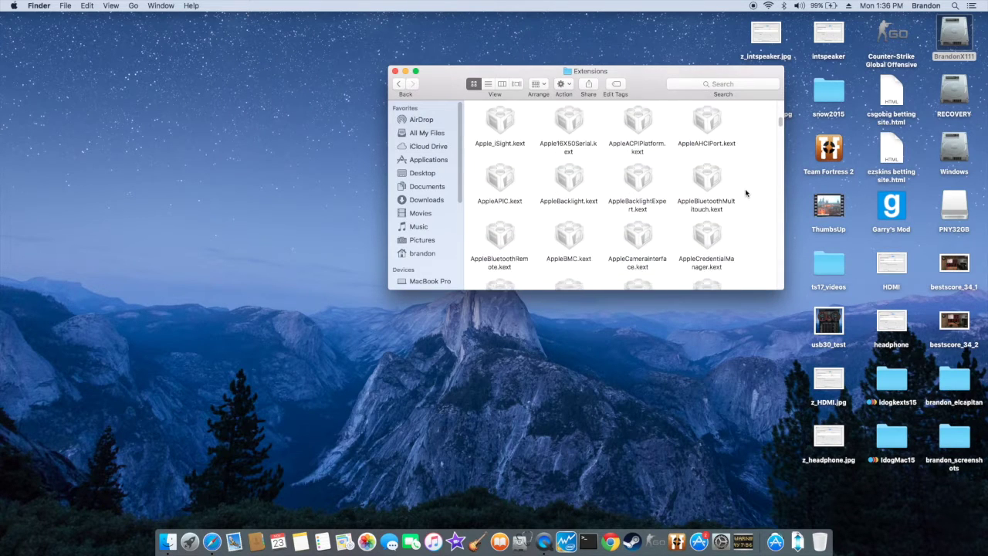
scroll(746, 193, "down", 4)
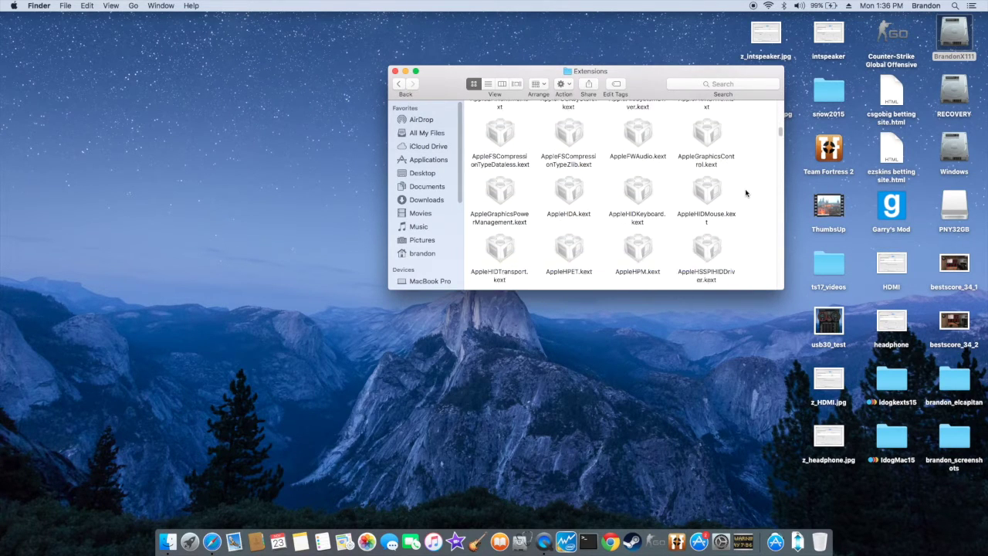
left_click(570, 157)
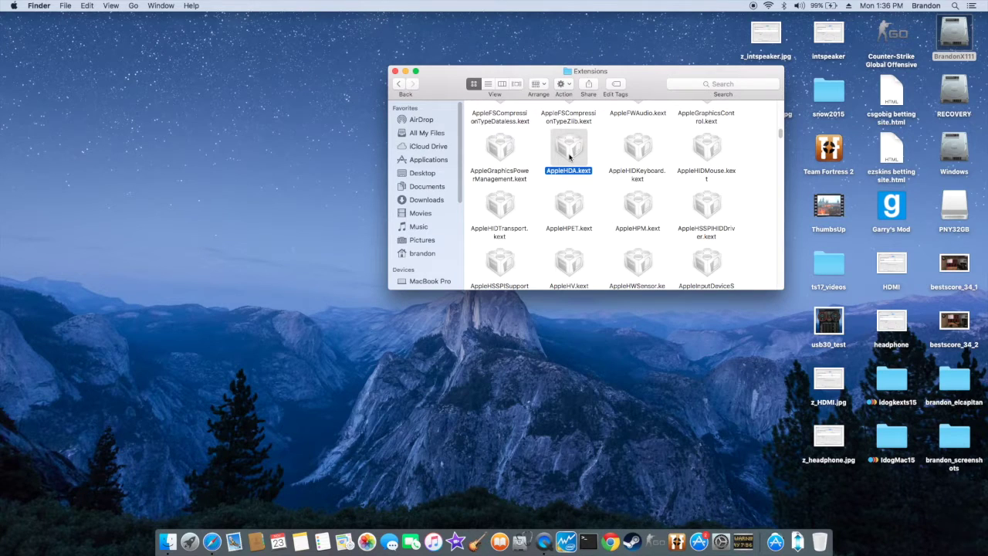
right_click(568, 156)
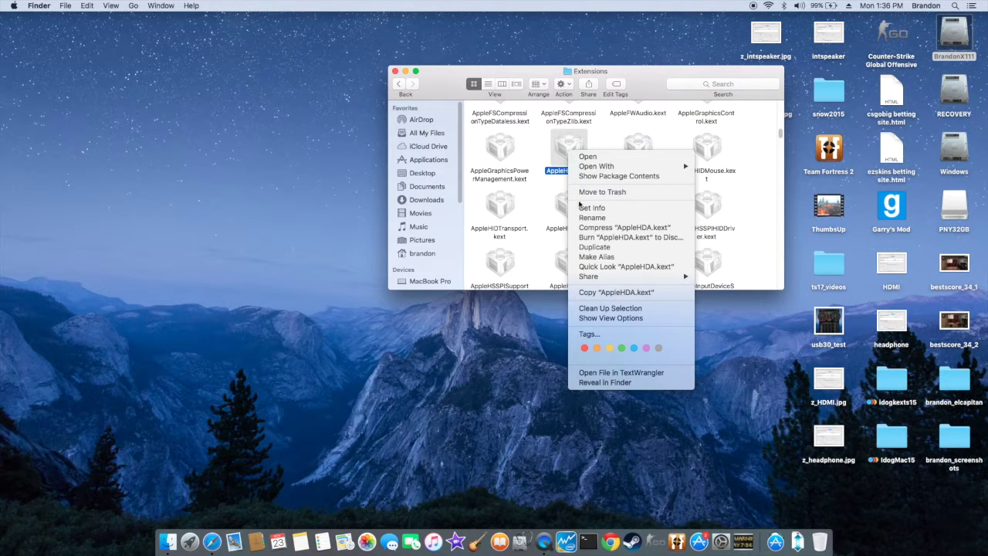
left_click(583, 208)
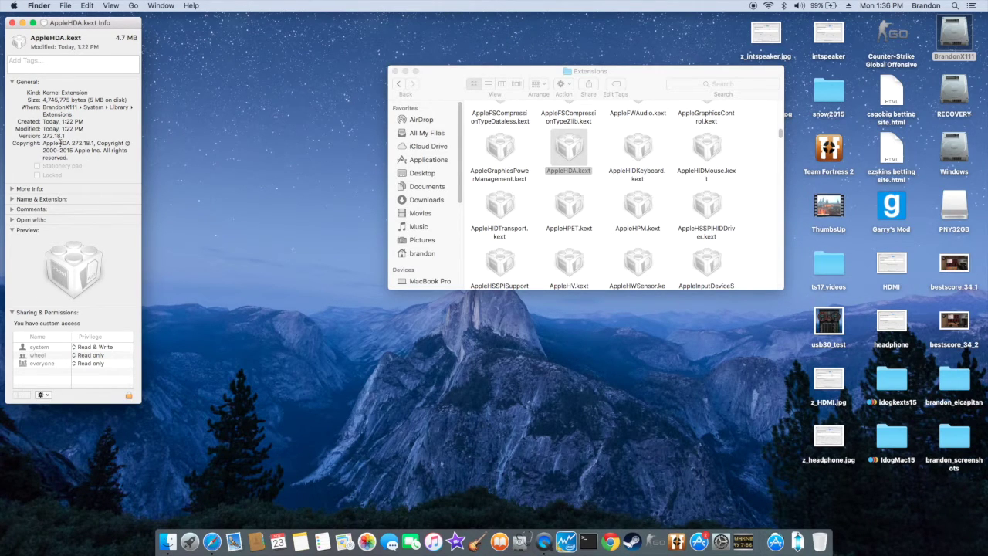
left_click_drag(43, 135, 71, 132)
left_click(11, 22)
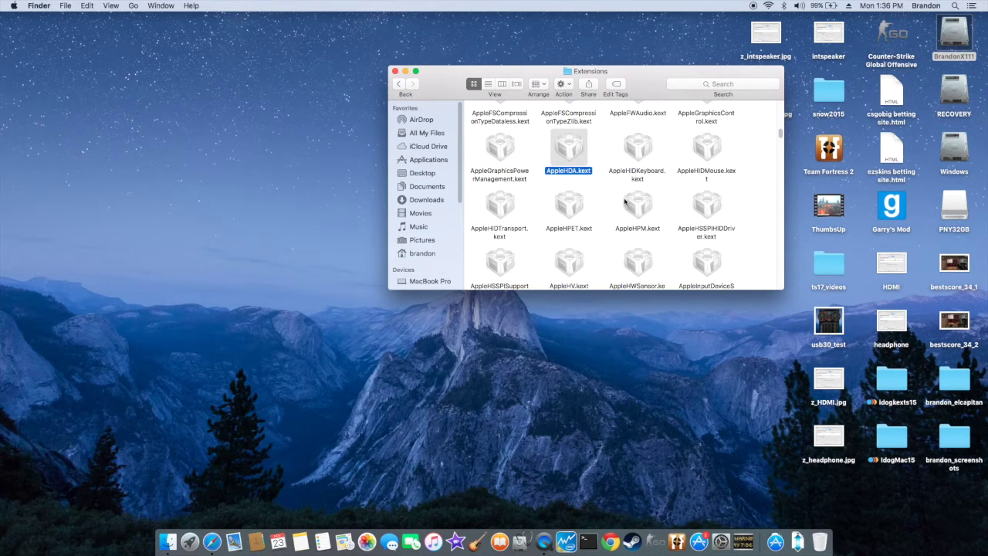
Locate the Bluetooth kexts in the Extensions folder, selecting BrcmFirmwareRepo.kext and BrcmPatchRAM2.kext in turn.
scroll(625, 202, "down", 15)
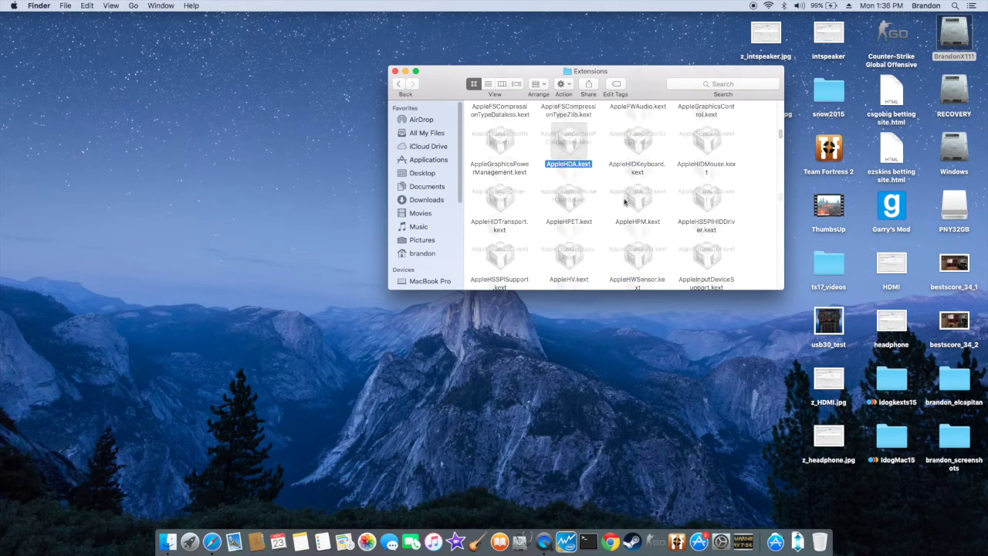
scroll(623, 202, "down", 15)
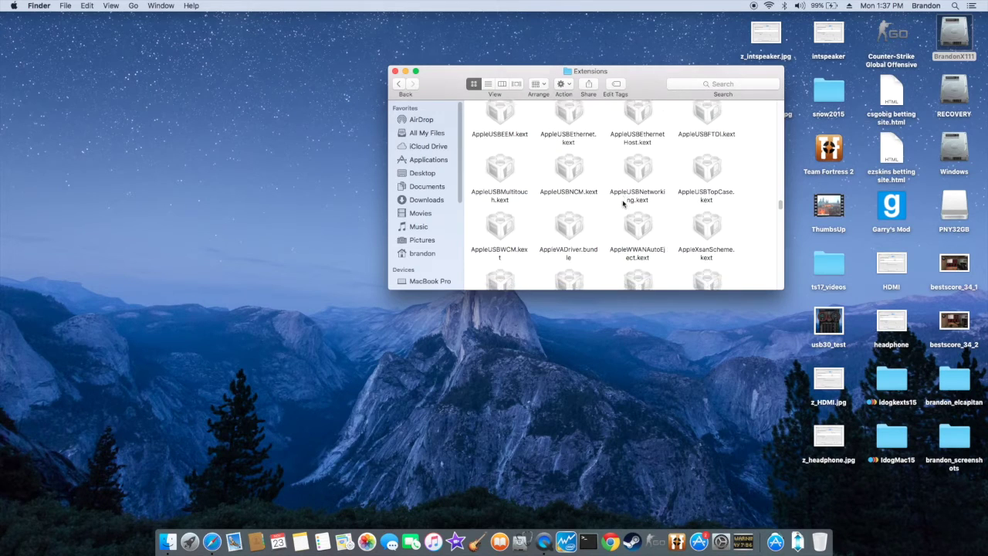
scroll(623, 203, "down", 6)
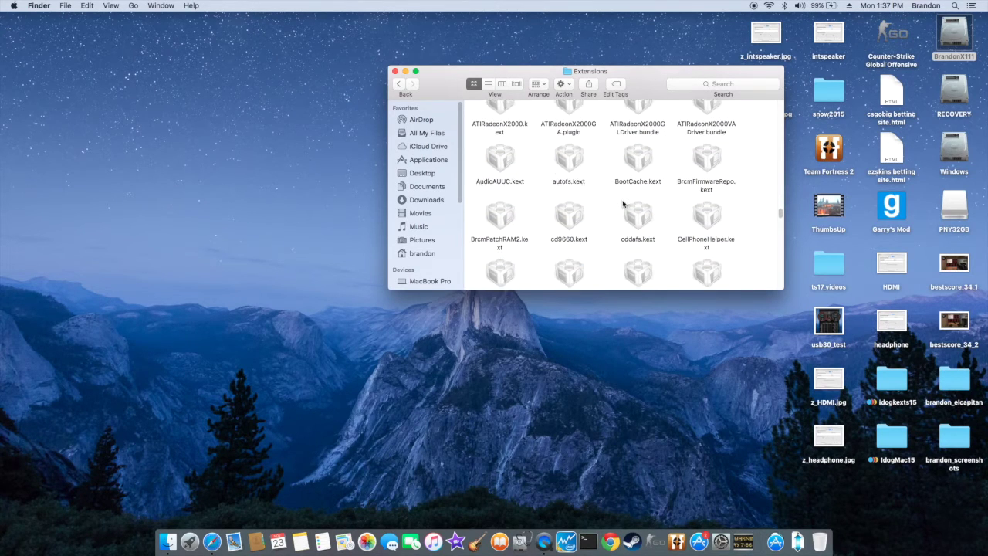
left_click(705, 156)
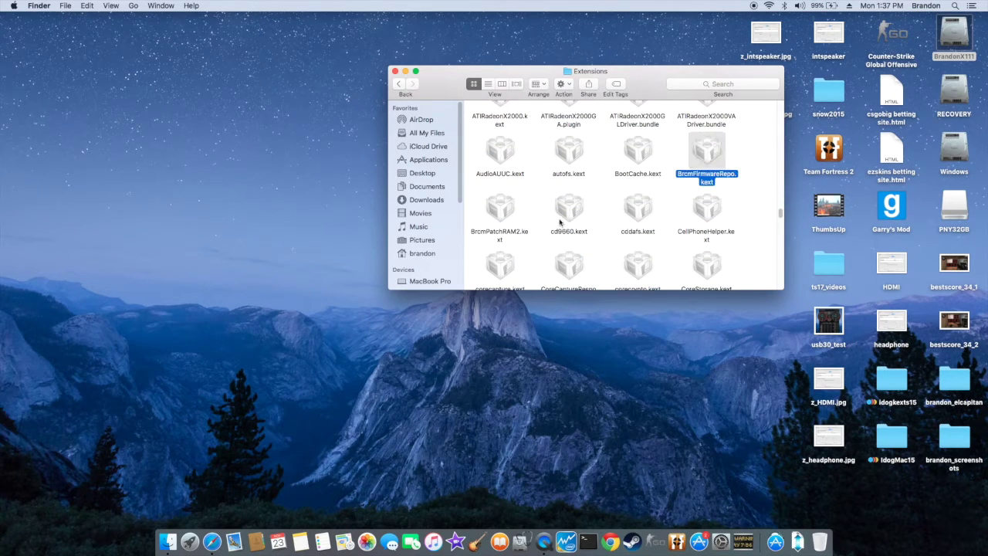
left_click(501, 210)
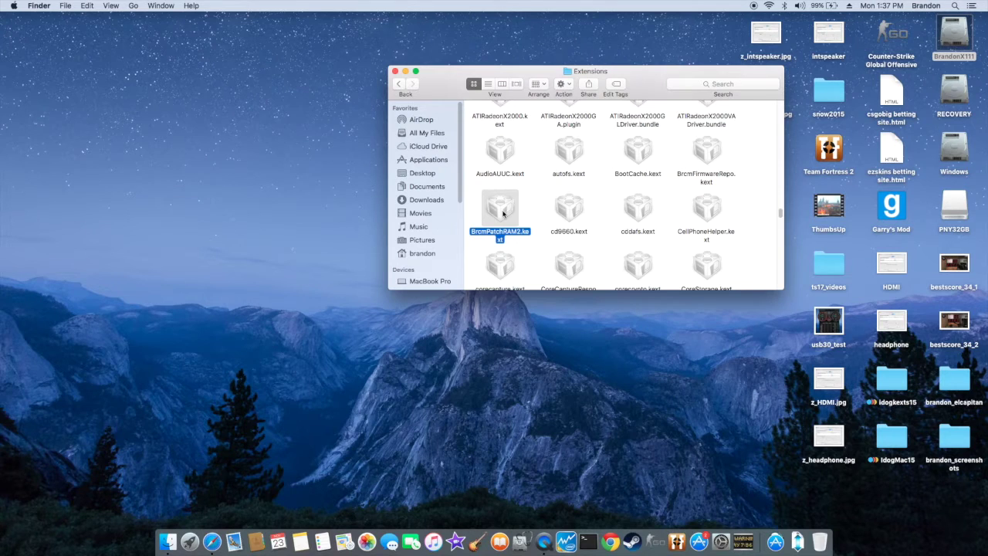
Select the four FakePCIID kexts in the Extensions folder, from the BCM94352Z one through FakePCIID.kext.
scroll(502, 202, "down", 10)
left_click(507, 172)
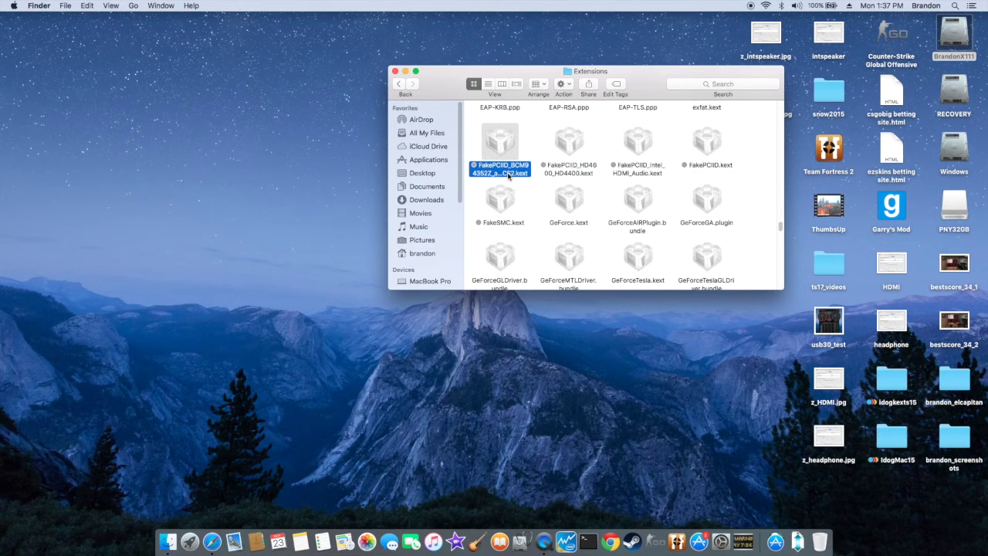
key("shift+Right")
key("shift+Right")
key("shift+Right")
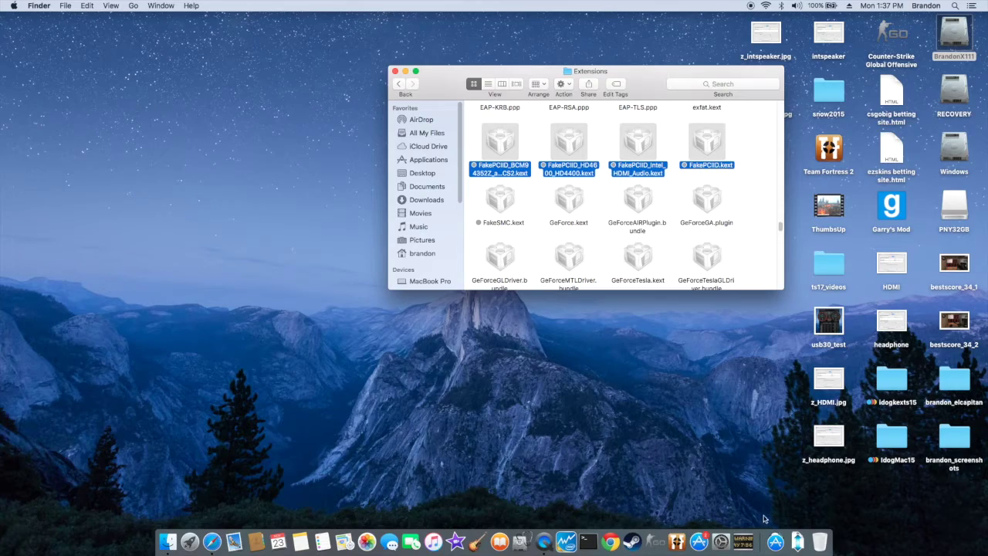
Launch IORegistryExplorer, search the registry for "hdau", and highlight the device-id property of HDAU@3.
left_click(774, 537)
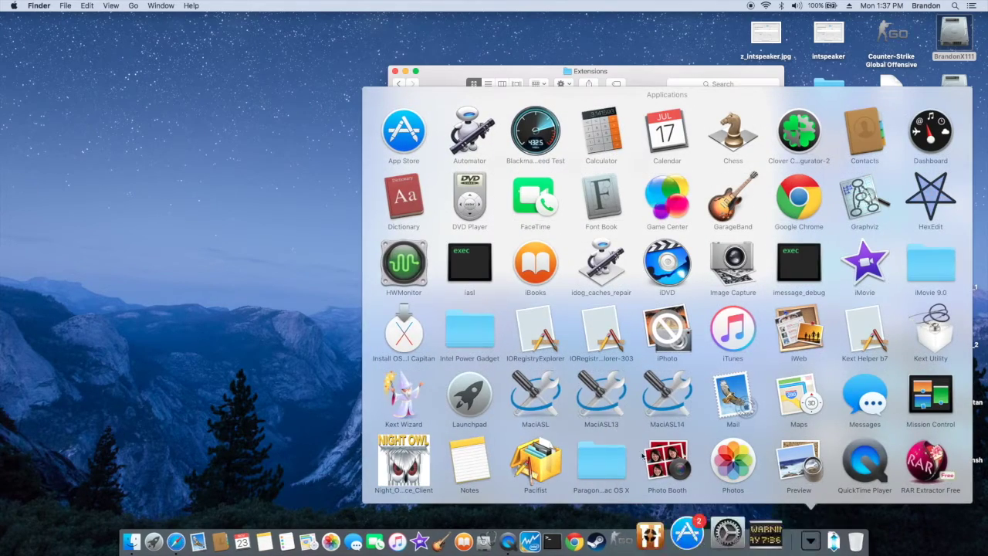
left_click(541, 339)
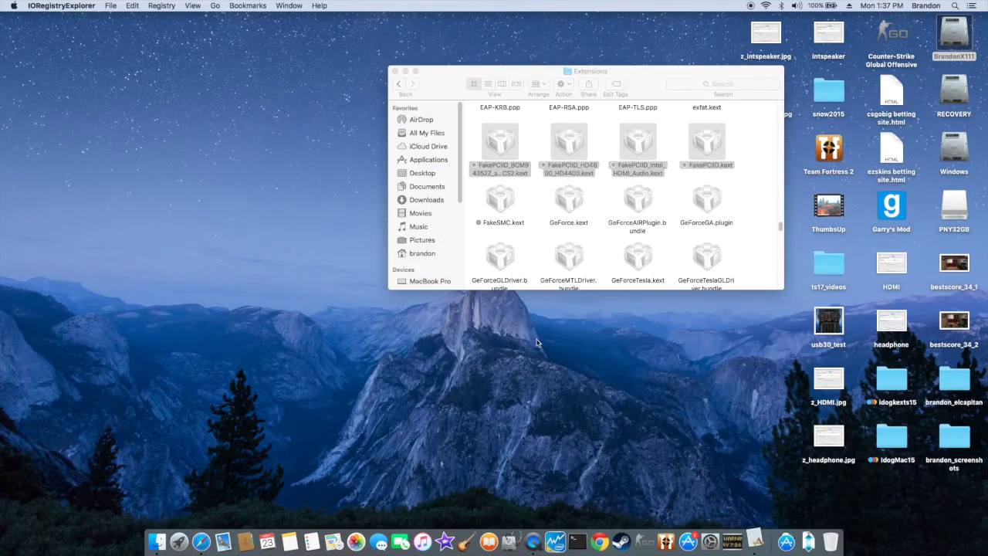
left_click(420, 204)
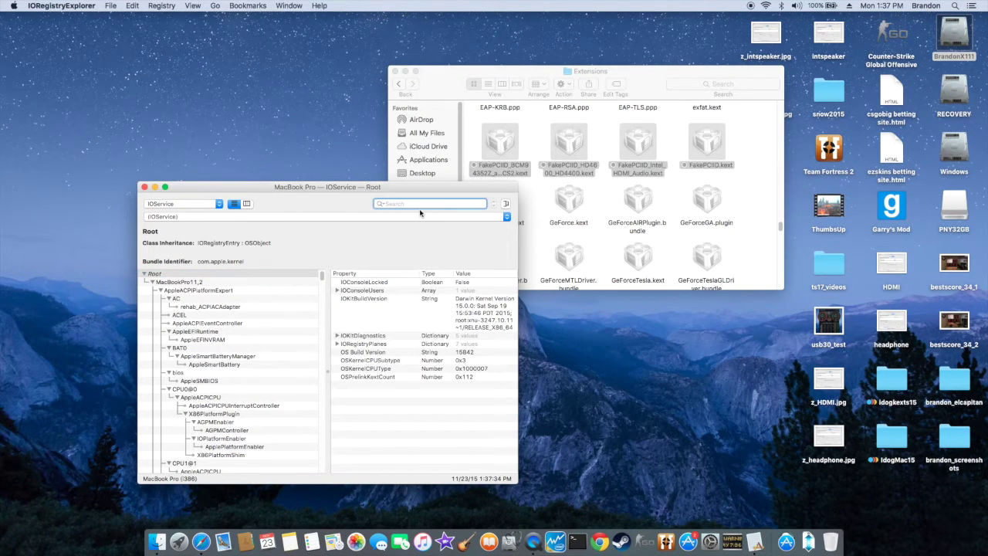
type("hdau")
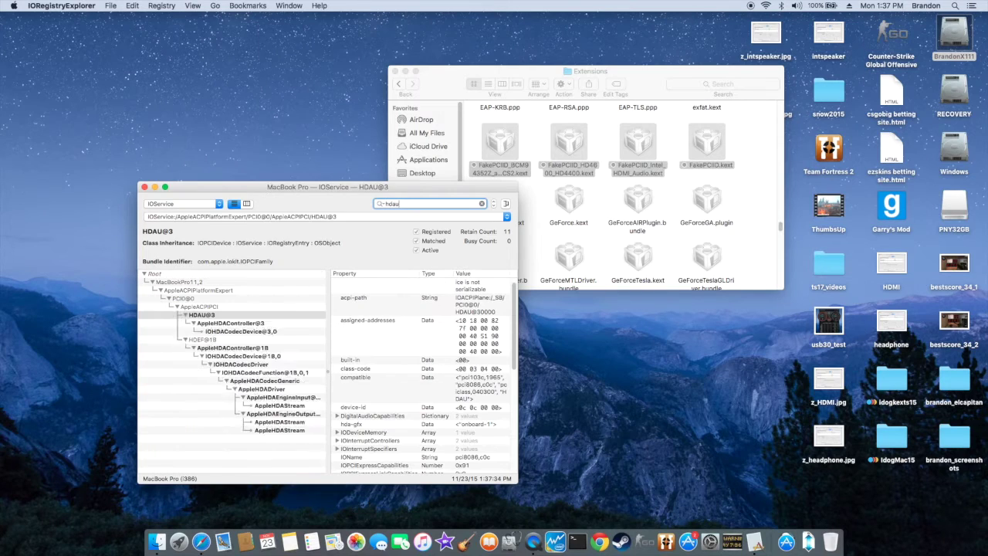
left_click(475, 409)
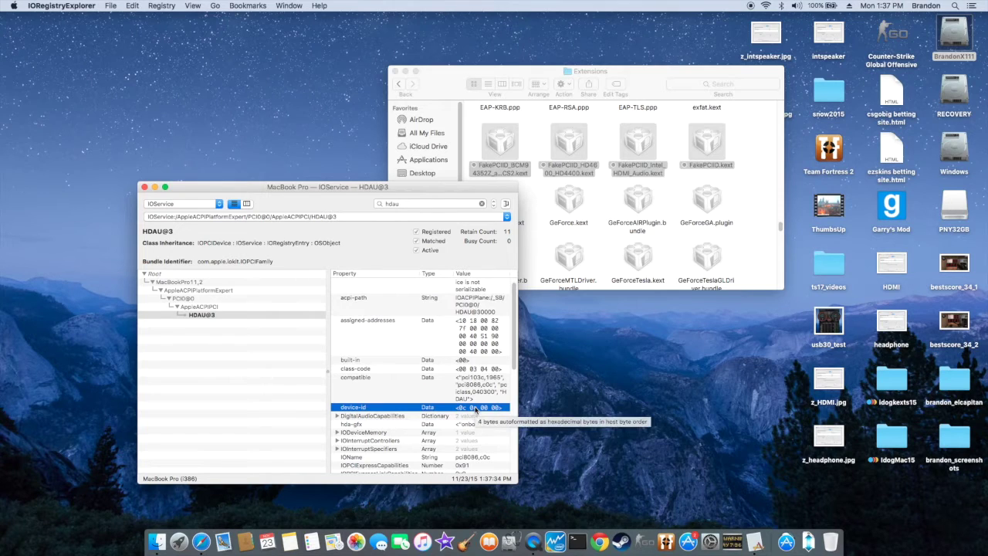
Switch back to the Extensions folder in Finder and clear the selection of the FakePCIID kexts.
left_click(665, 190)
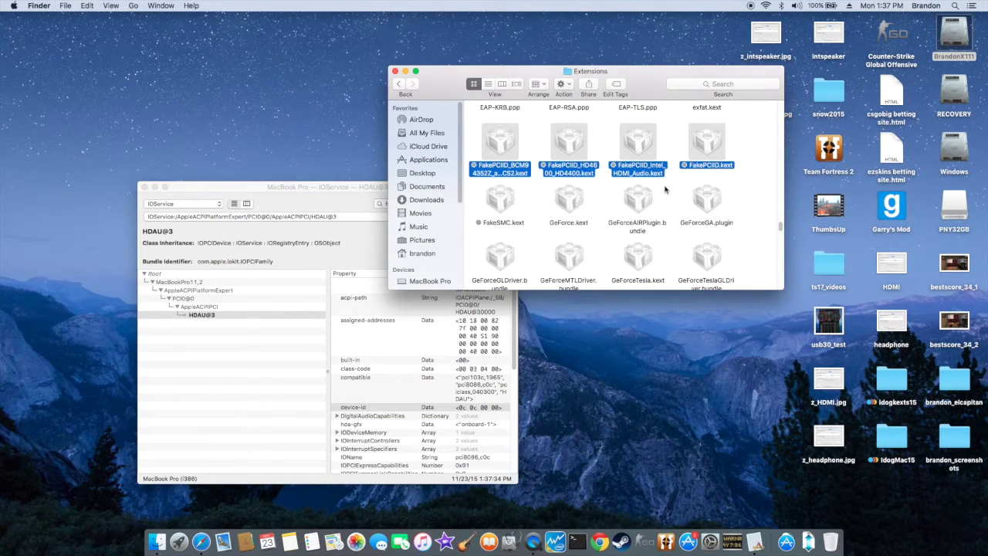
left_click(666, 197)
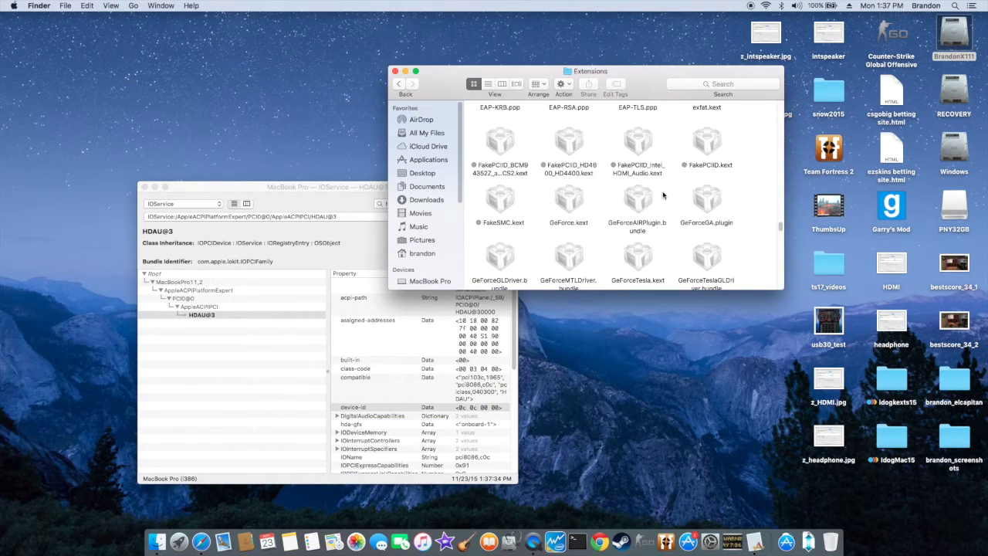
Select FakePCIID_Intel_HDMI_Audio.kext, and open the package contents of IOUSBHostFamily.kext down to its PlugIns folder.
left_click(642, 174)
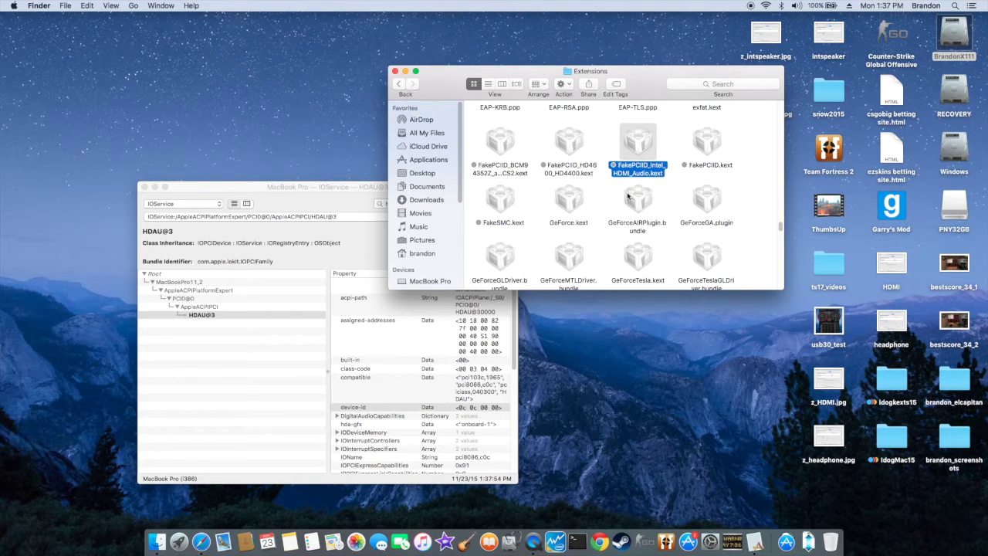
scroll(549, 217, "down", 15)
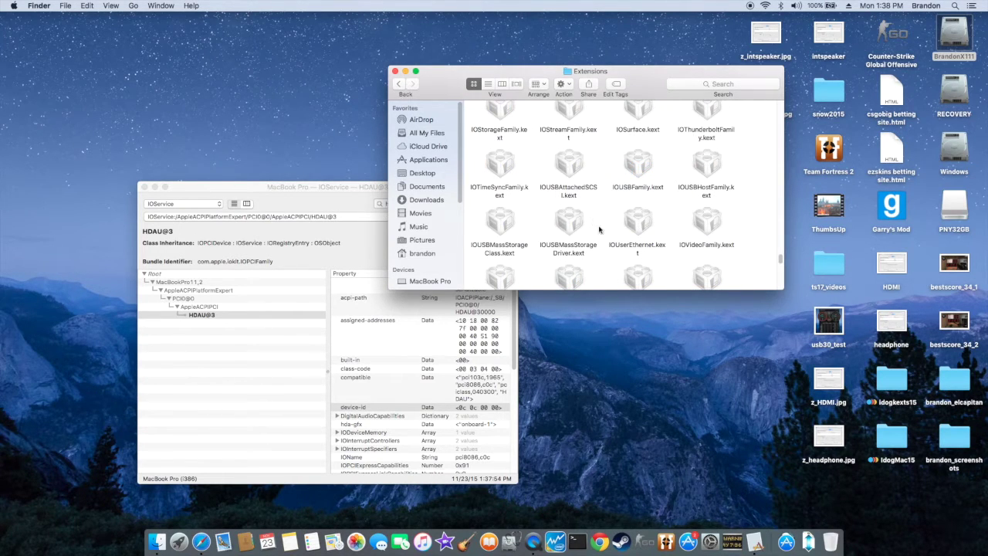
left_click(707, 171)
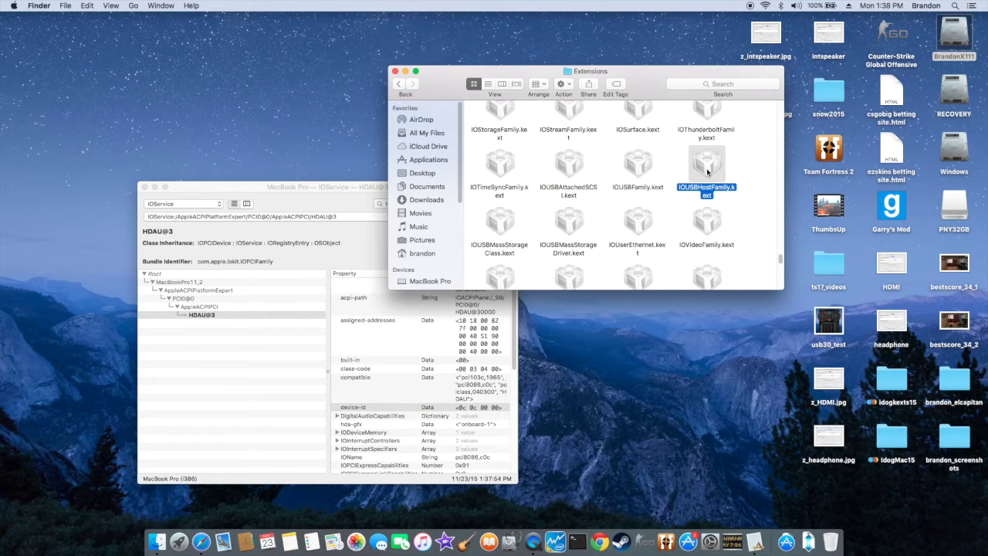
right_click(707, 171)
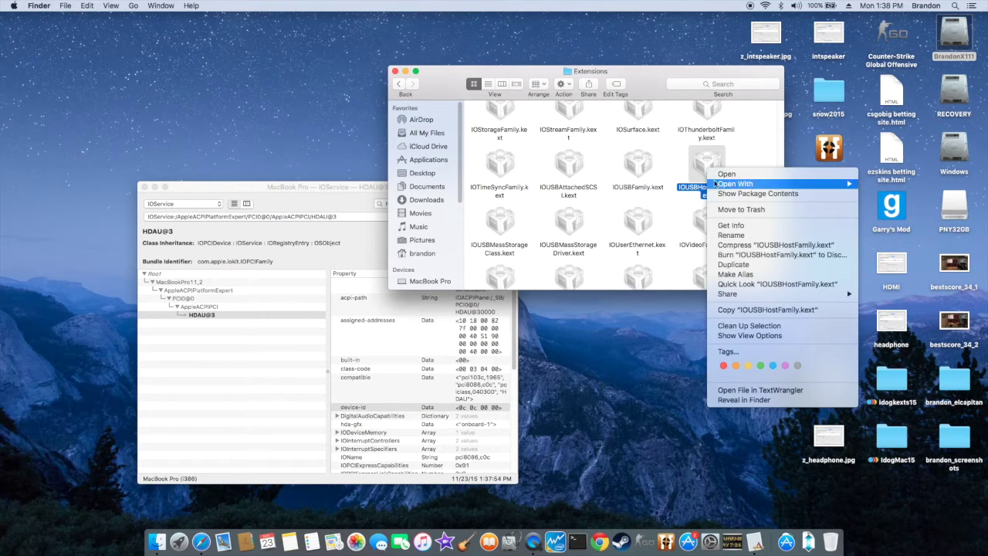
left_click(724, 195)
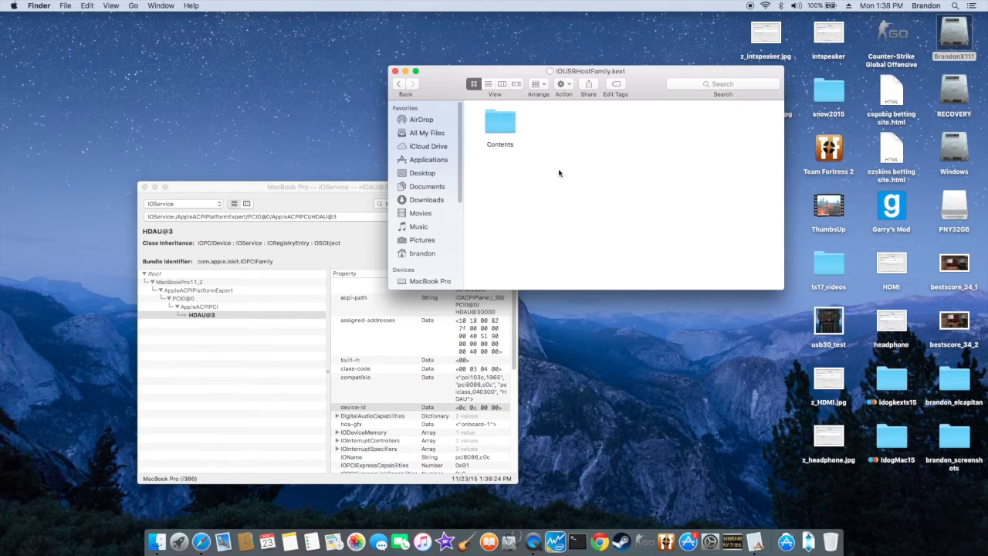
double_click(504, 133)
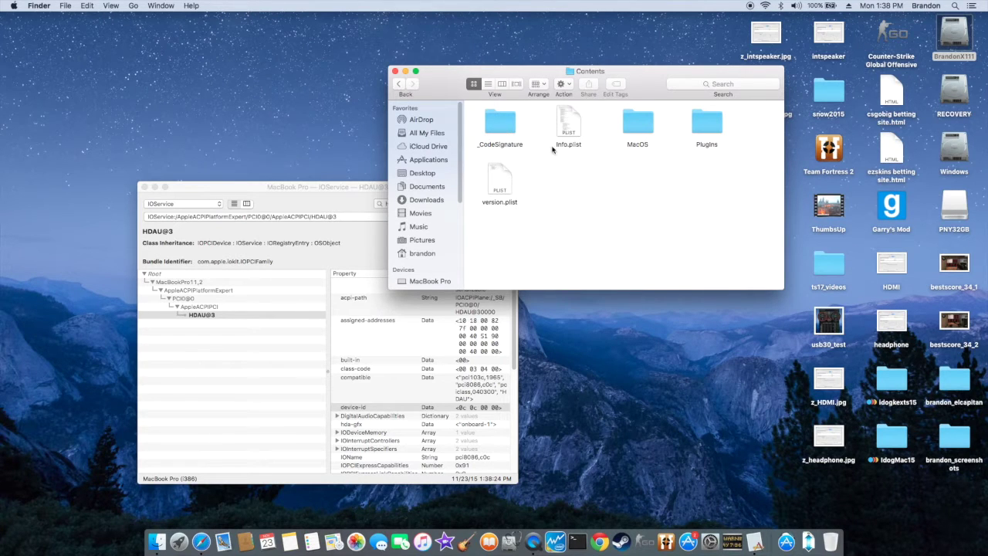
double_click(708, 125)
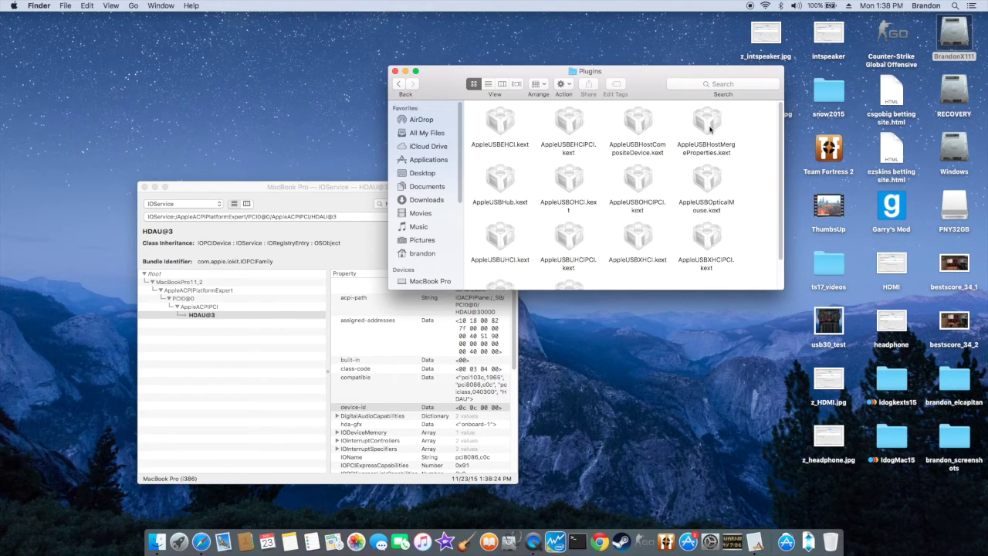
Show the package contents of AppleUSBEHCIPCI.kext and open the Info.plist from its Contents folder in Xcode.
double_click(572, 135)
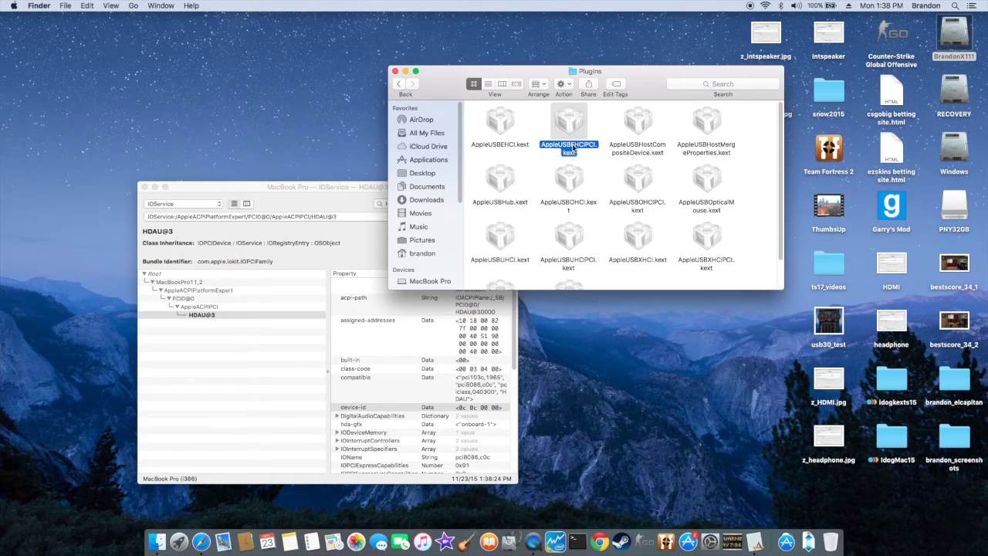
left_click(539, 194)
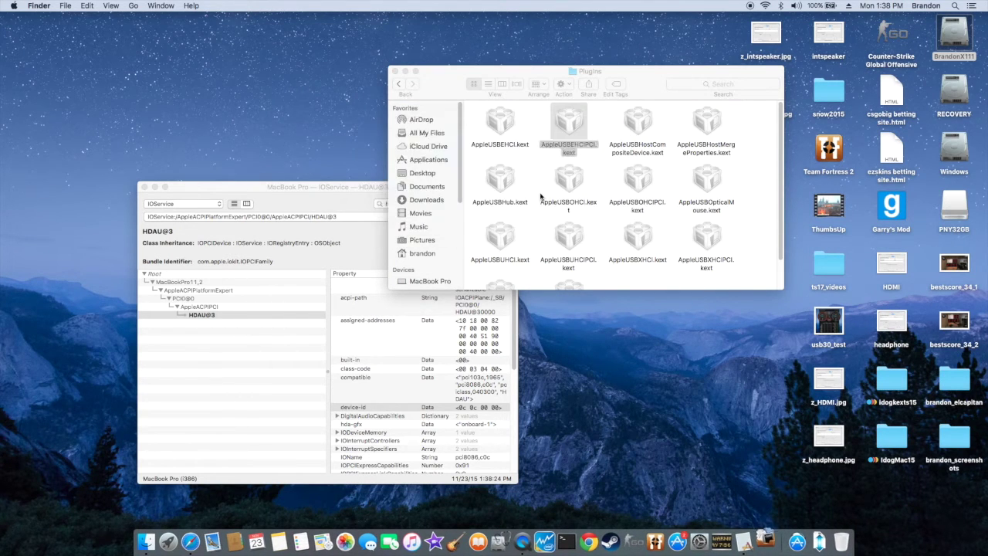
right_click(575, 144)
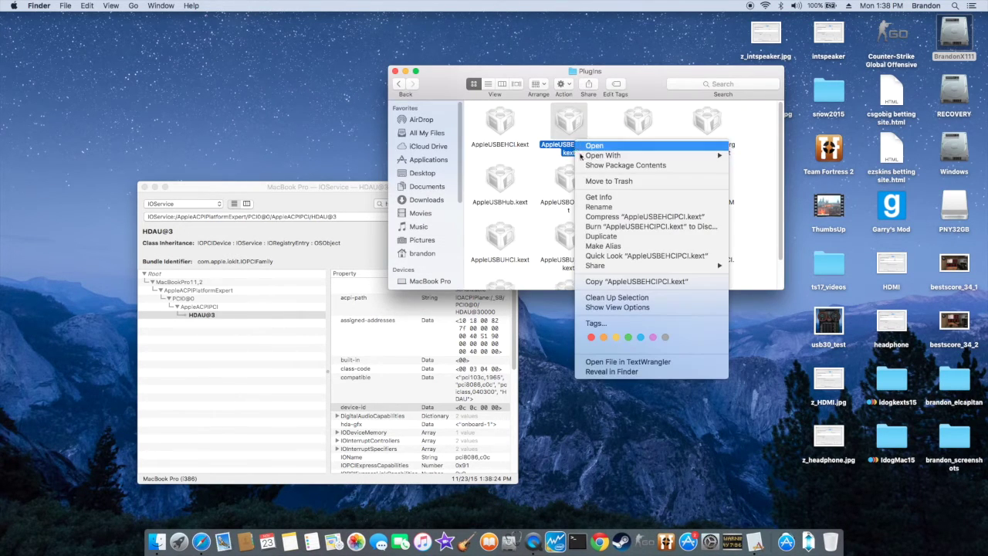
left_click(626, 165)
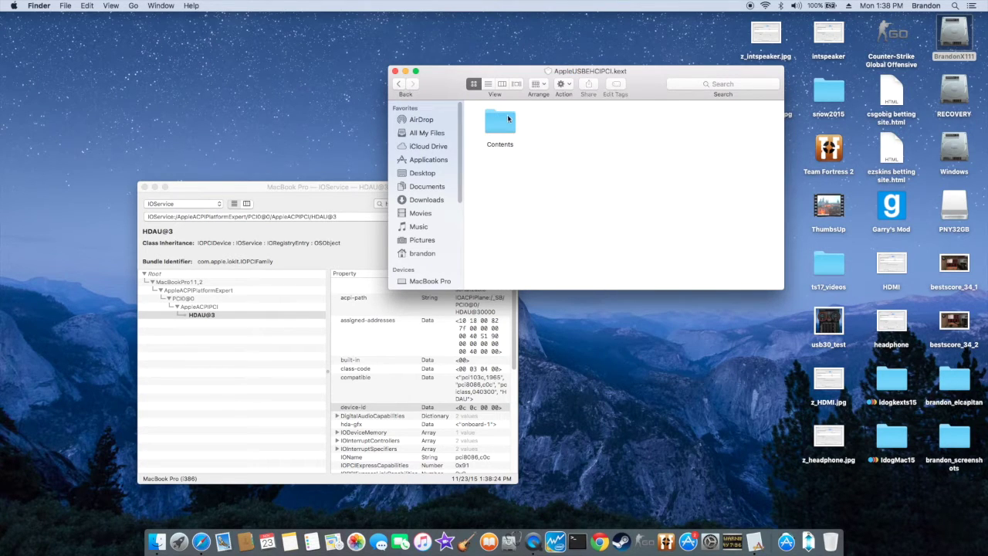
double_click(506, 119)
left_click(564, 124)
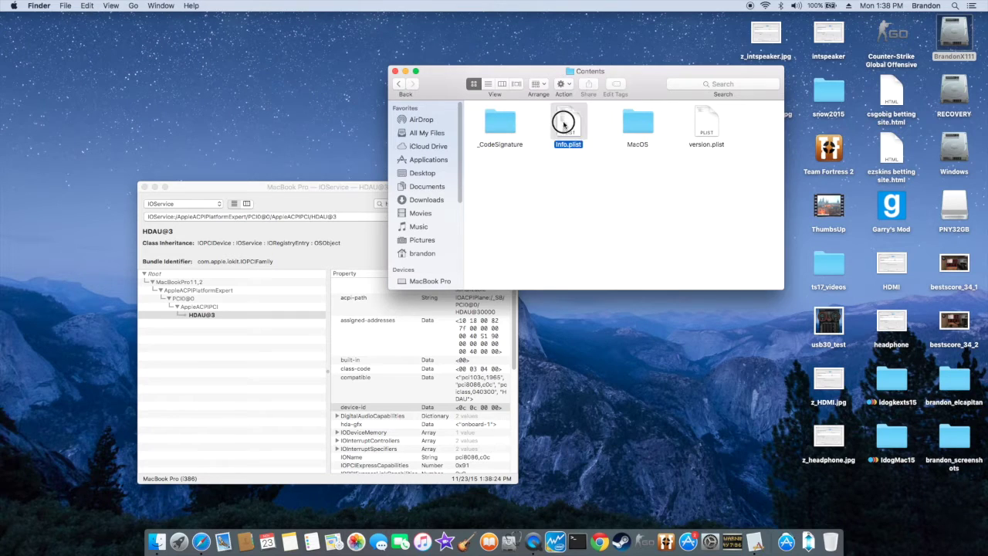
double_click(564, 124)
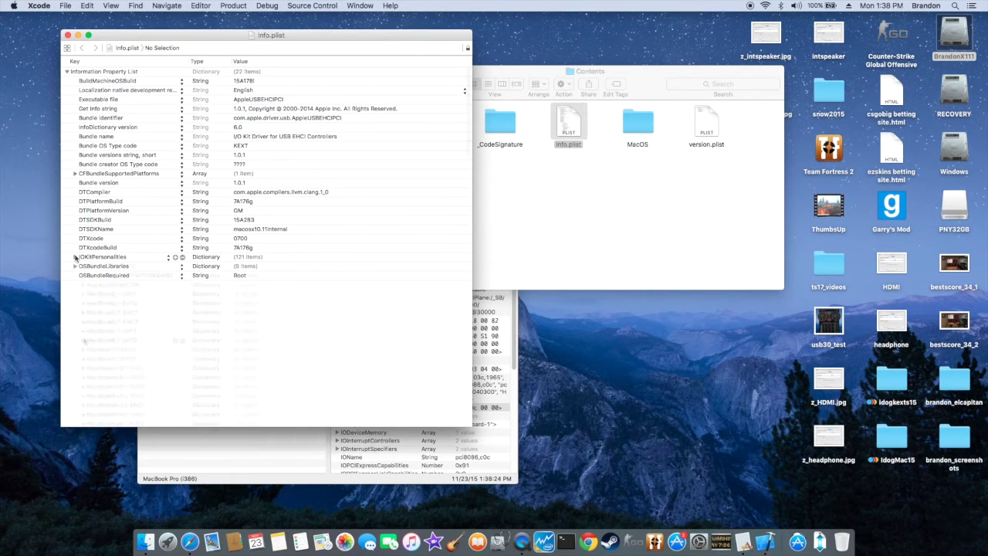
Under IOKitPersonalities, examine the IOProviderMergeProperties of MacBookPro11,2-EHC2 and MacBookPro11,2-EHC1, and close the property list.
left_click(75, 257)
scroll(84, 341, "down", 4)
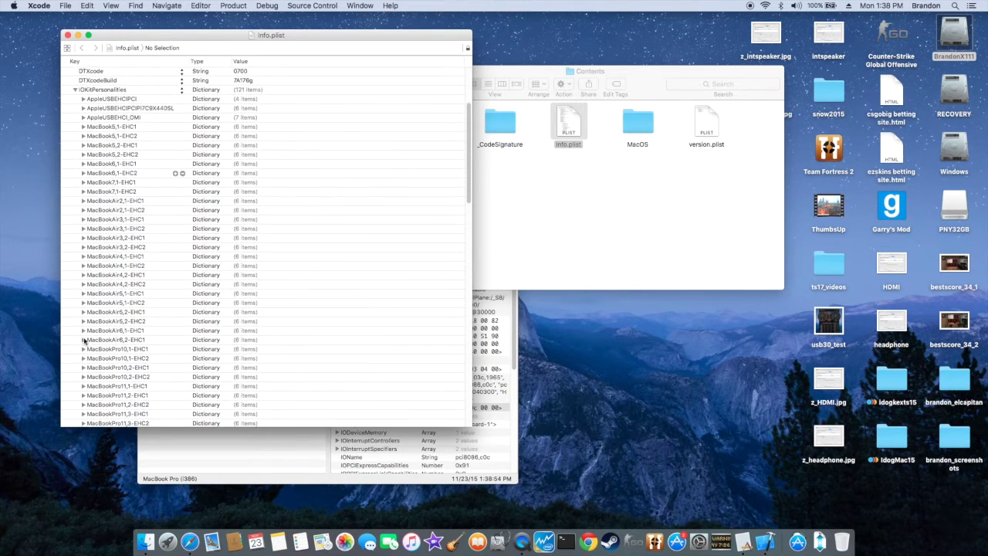
scroll(84, 341, "down", 3)
left_click(83, 345)
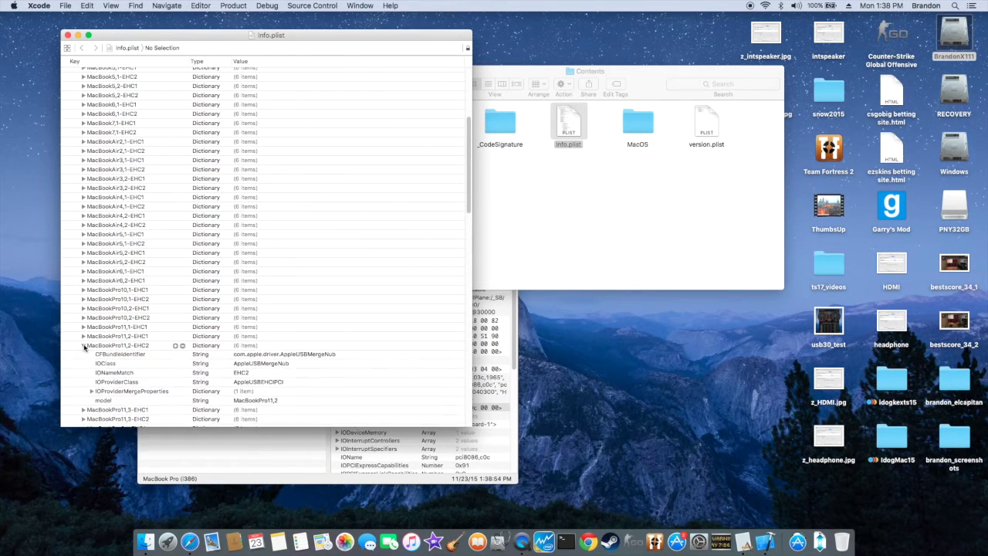
left_click(91, 391)
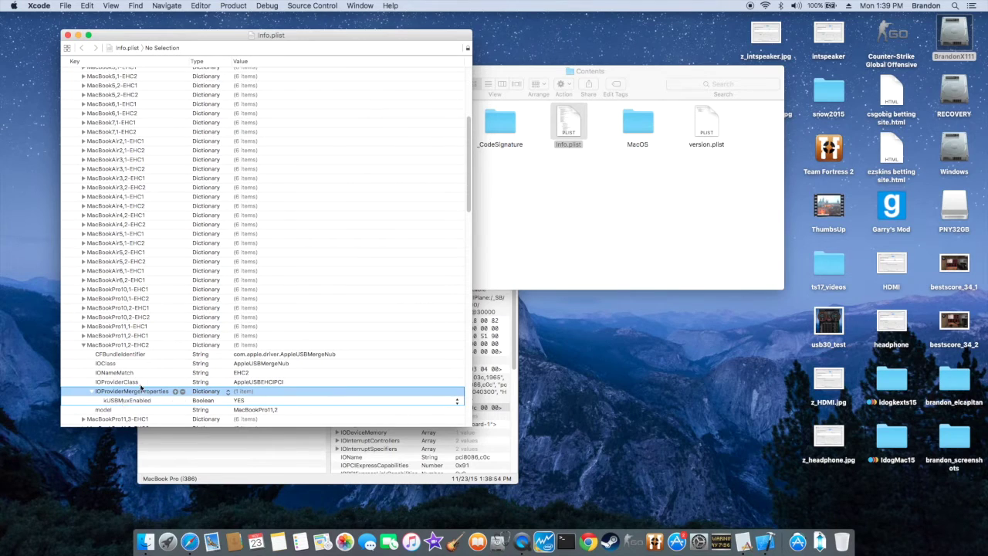
scroll(348, 314, "down", 3)
scroll(348, 314, "down", 1)
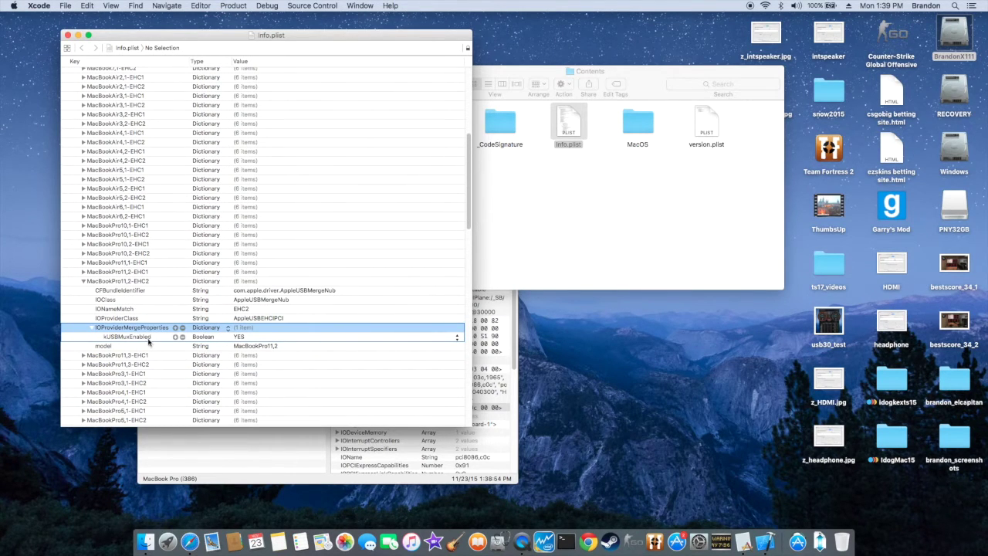
left_click(82, 271)
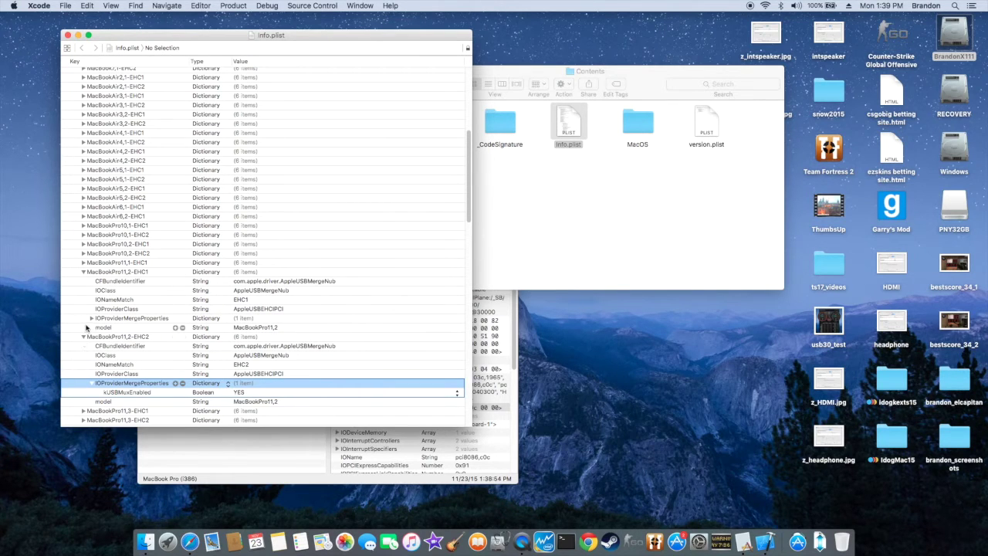
left_click(91, 318)
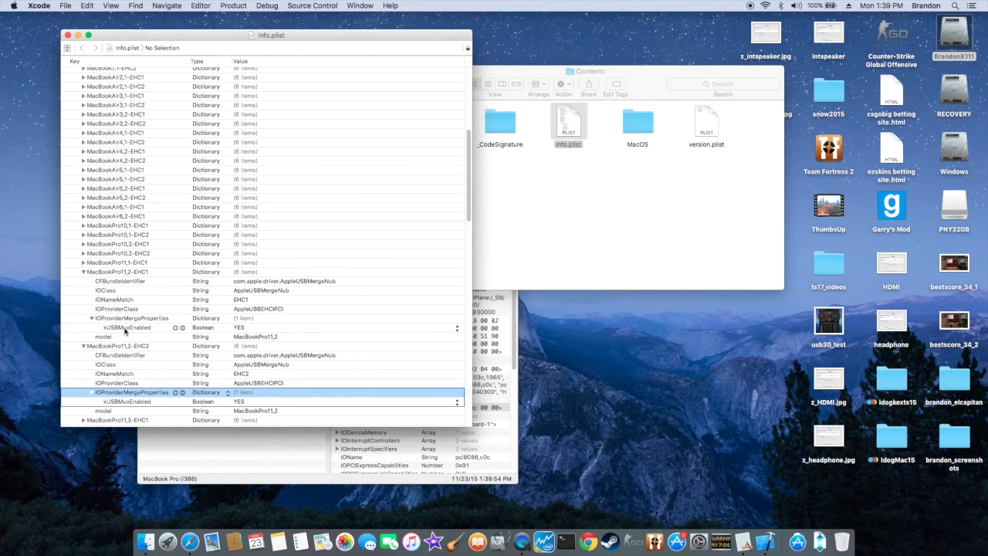
left_click(67, 35)
Return to the PlugIns folder in Finder and open the Info.plist inside the AppleUSBXHCIPCI.kext package.
left_click(397, 85)
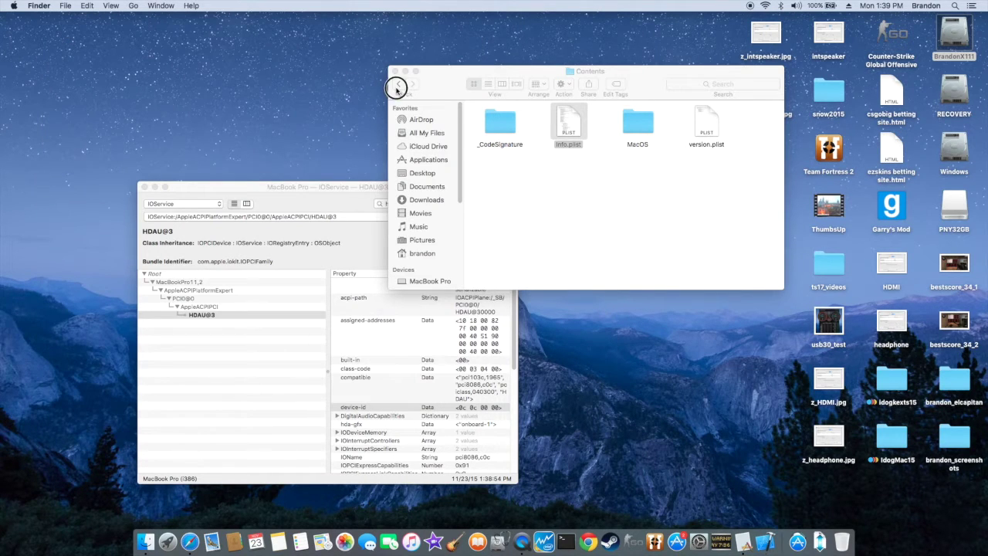
left_click(398, 85)
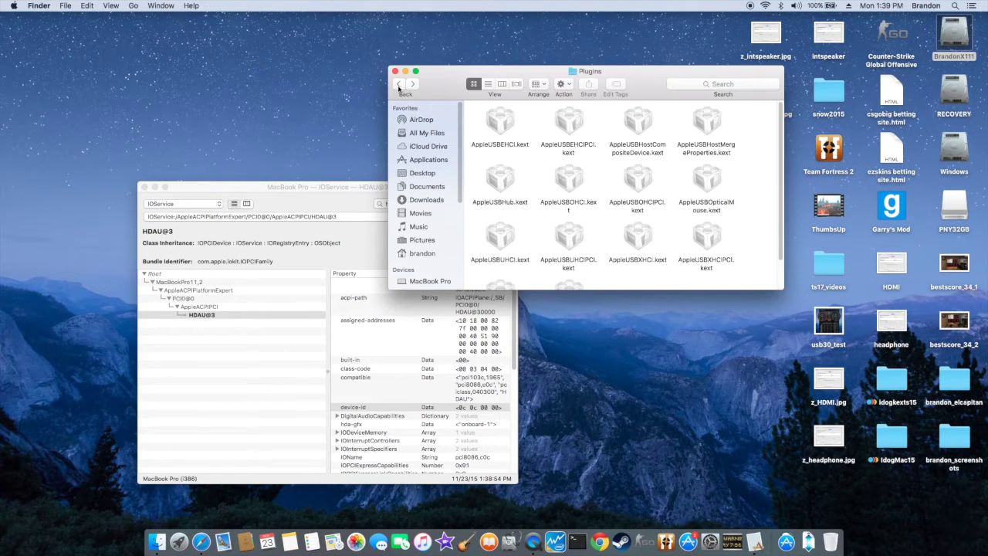
right_click(707, 240)
left_click(724, 263)
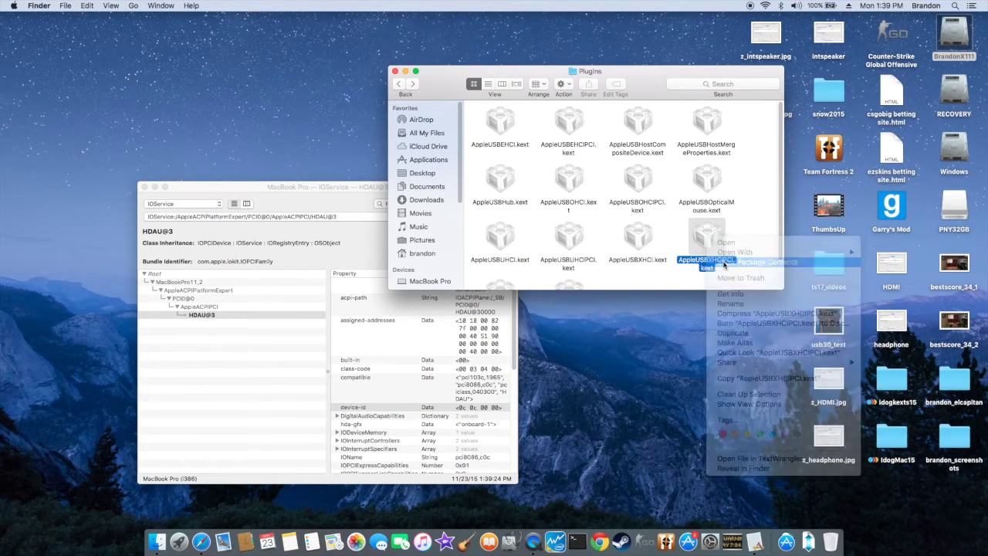
double_click(501, 125)
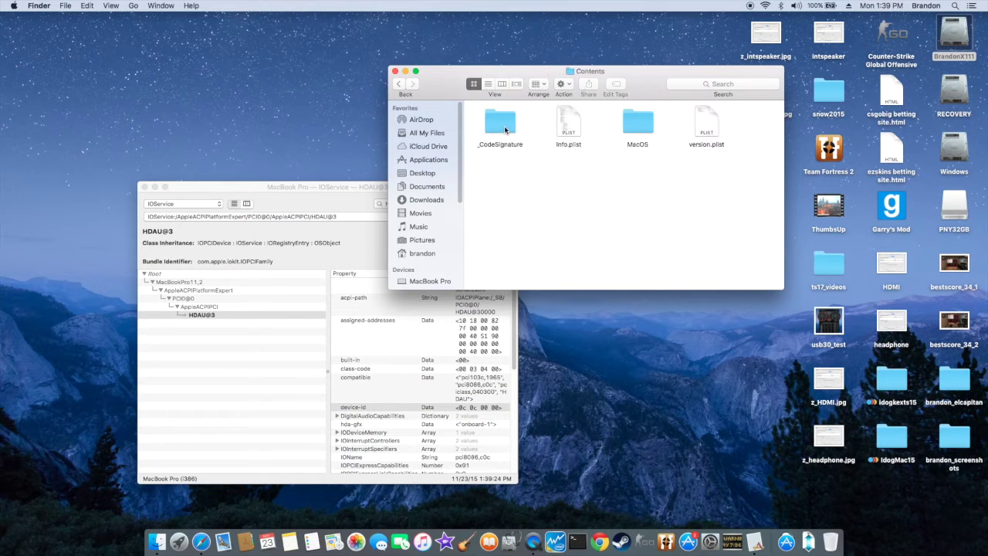
double_click(569, 127)
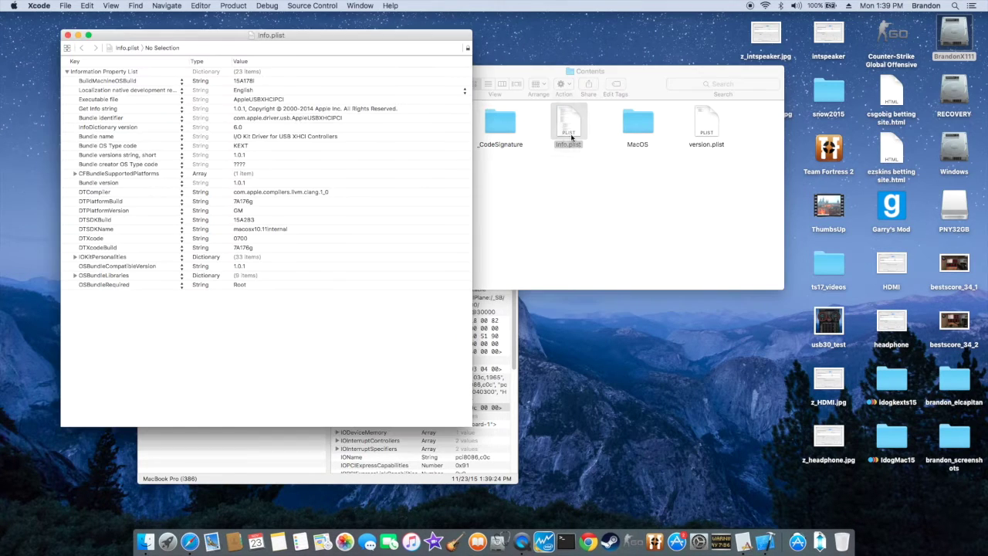
Expand IOKitPersonalities and the MacBookPro11,2-XHC1 entry down to the ports dictionary in IOProviderMergeProperties.
left_click(75, 257)
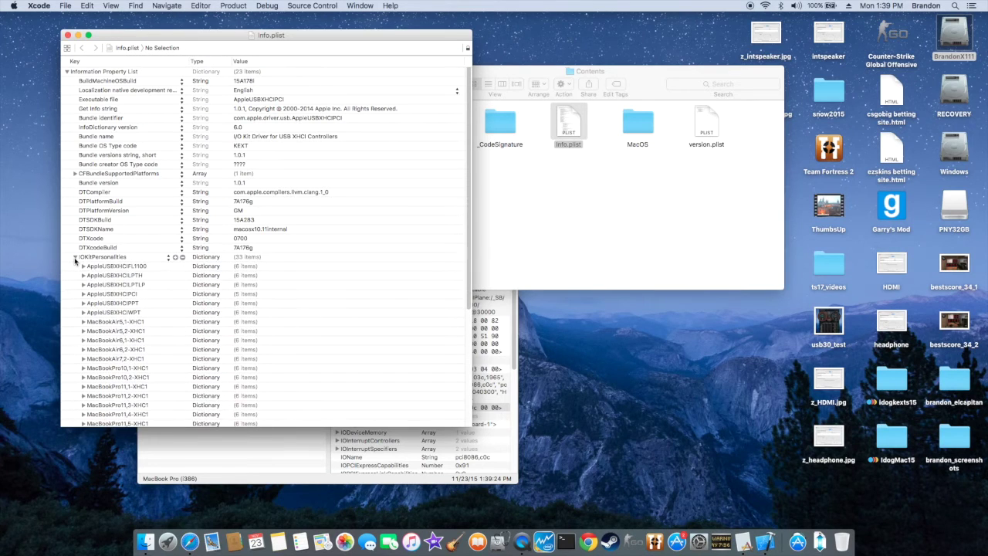
scroll(75, 260, "down", 5)
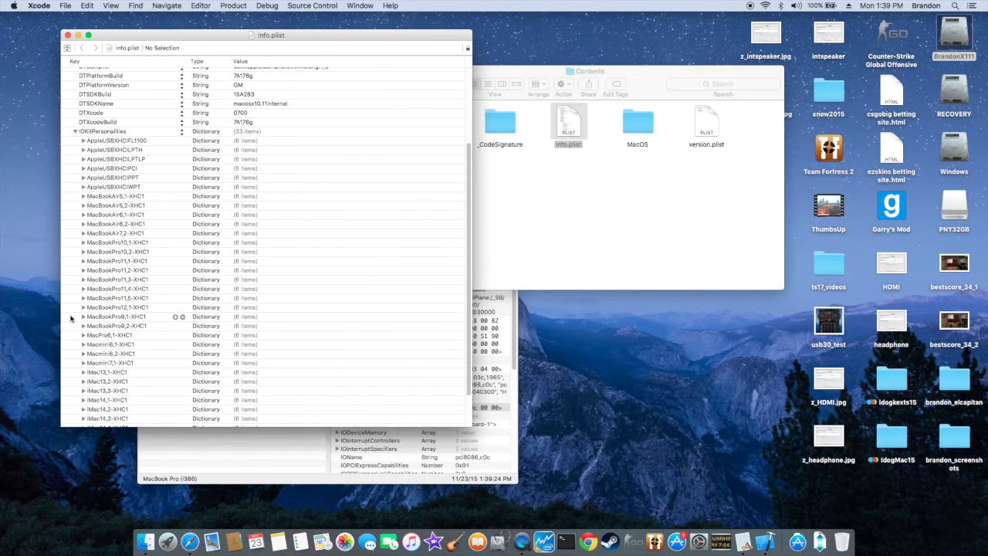
scroll(61, 354, "down", 1)
scroll(61, 354, "down", 2)
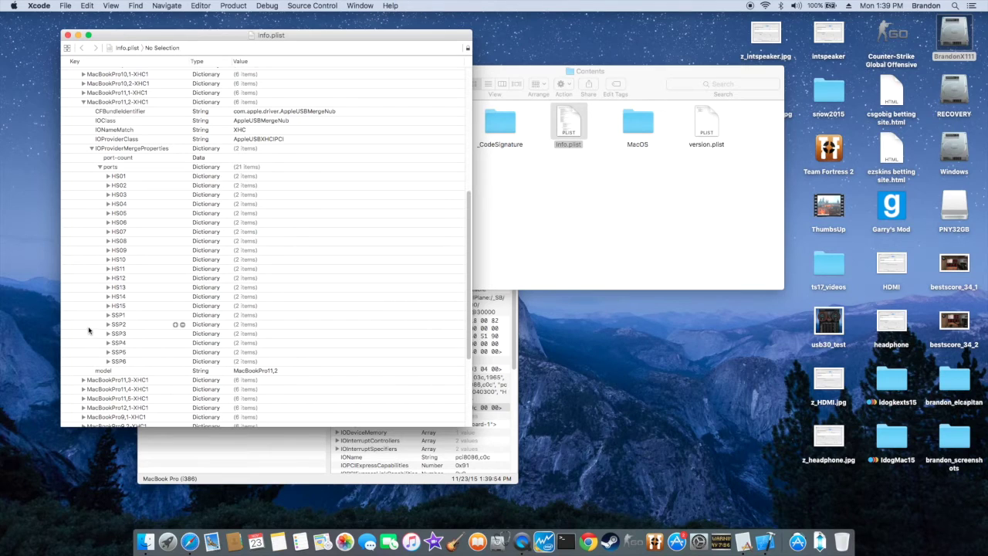
Show raw keys and values in the property list and examine the port-count value of MacBookPro11,2-XHC1.
left_click(149, 157)
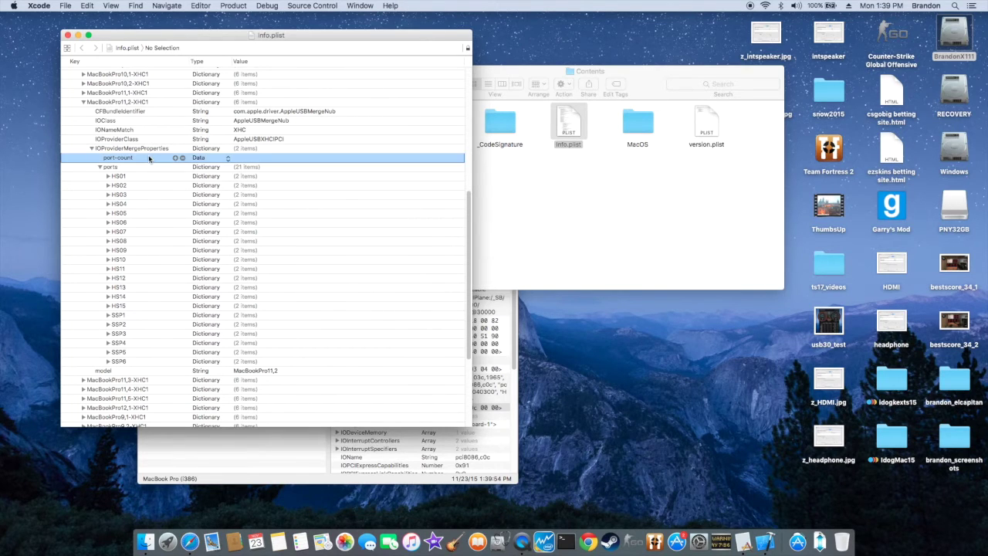
right_click(147, 150)
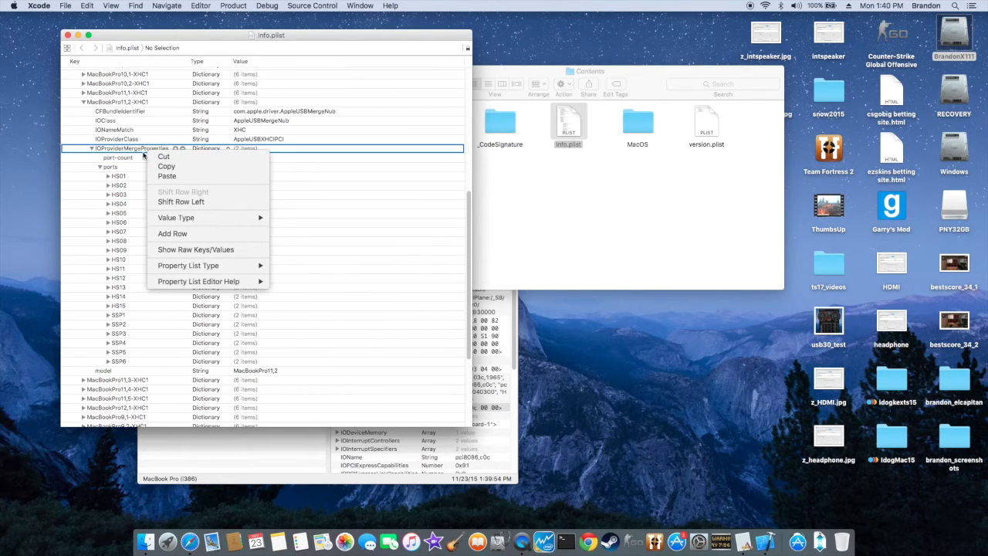
left_click(132, 159)
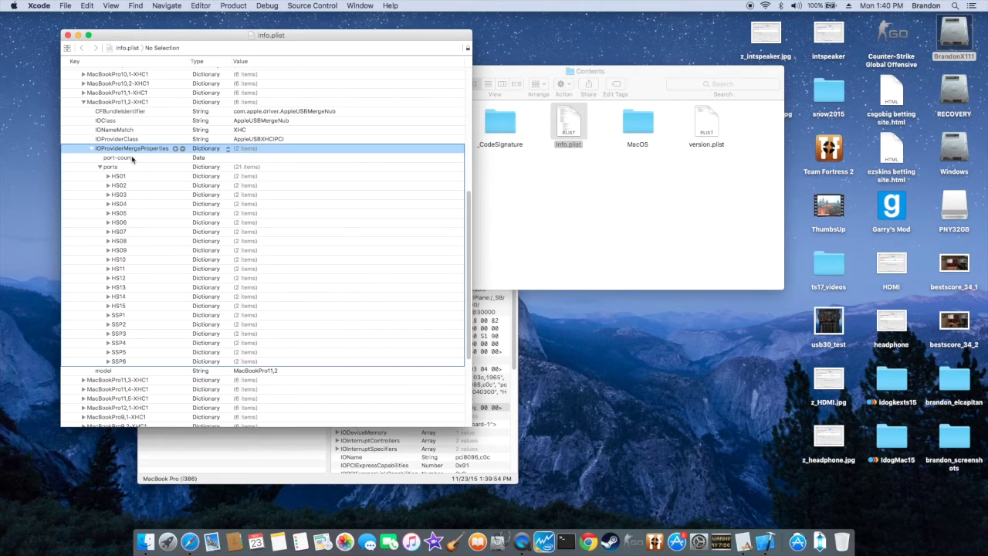
left_click(93, 158)
right_click(94, 155)
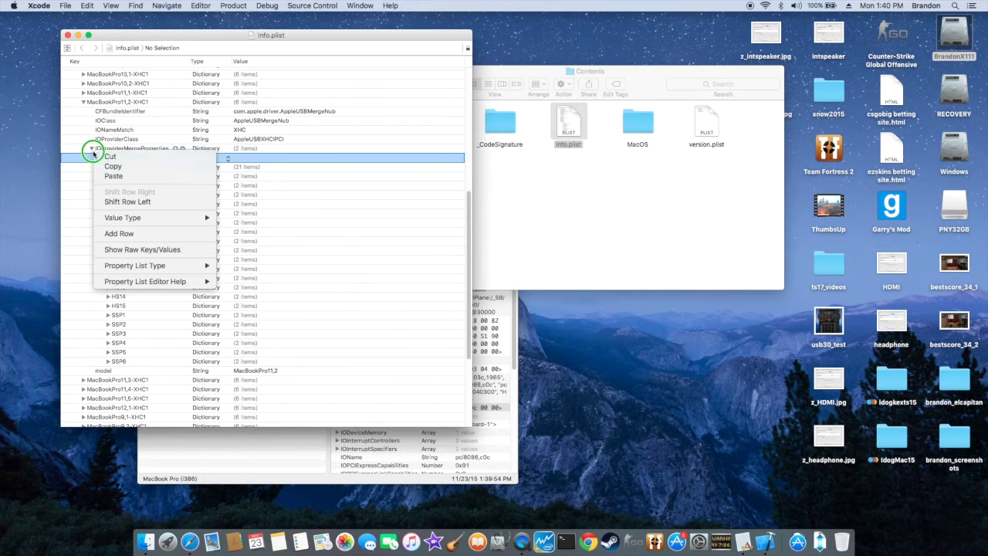
left_click(117, 250)
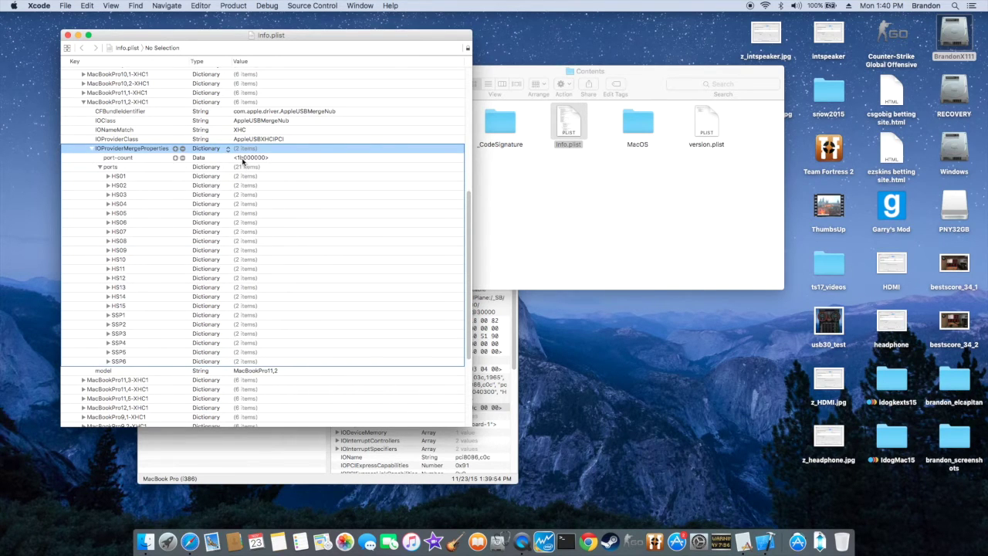
left_click(242, 159)
left_click(243, 158)
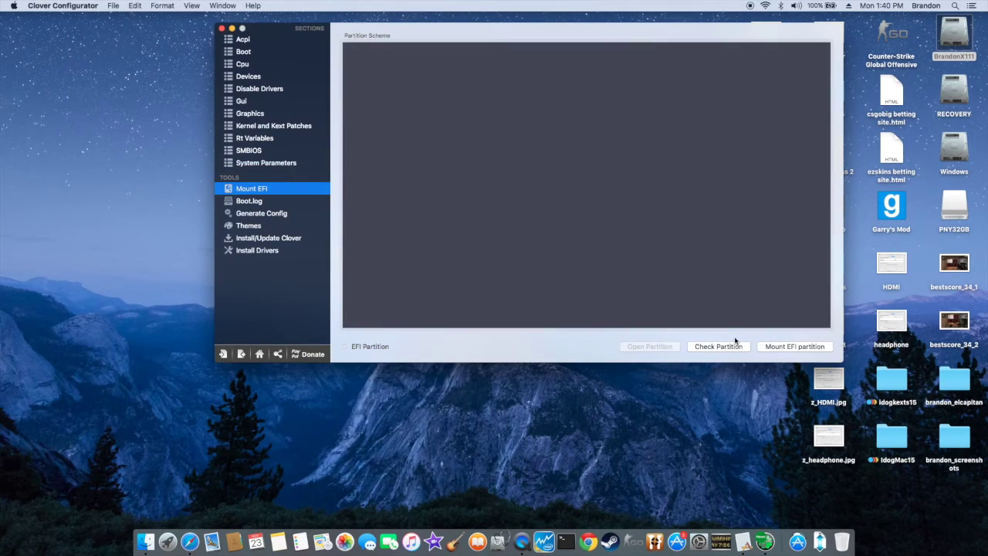
Mount the EFI partition with Clover Configurator and bring up config.plist in Xcode, closing its extra window.
left_click(776, 349)
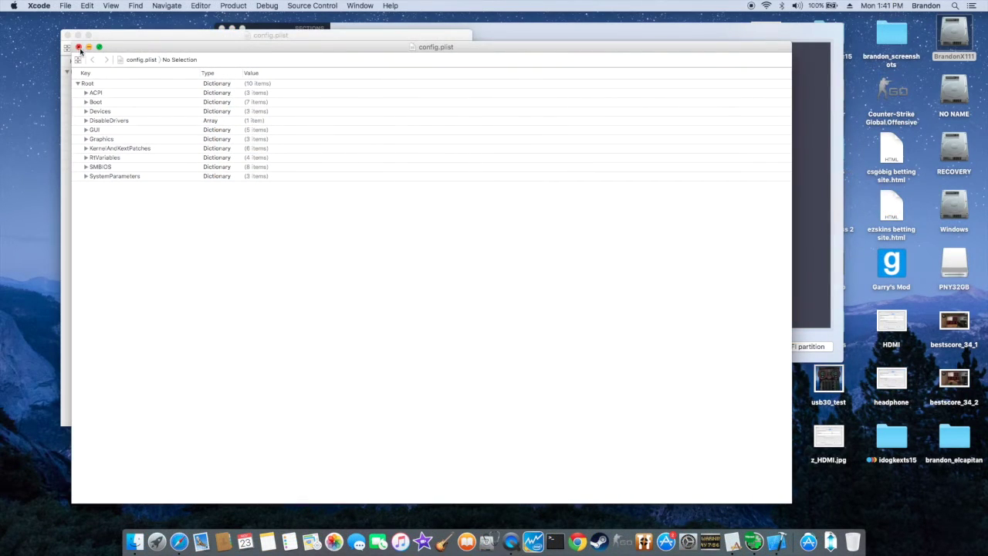
left_click(98, 48)
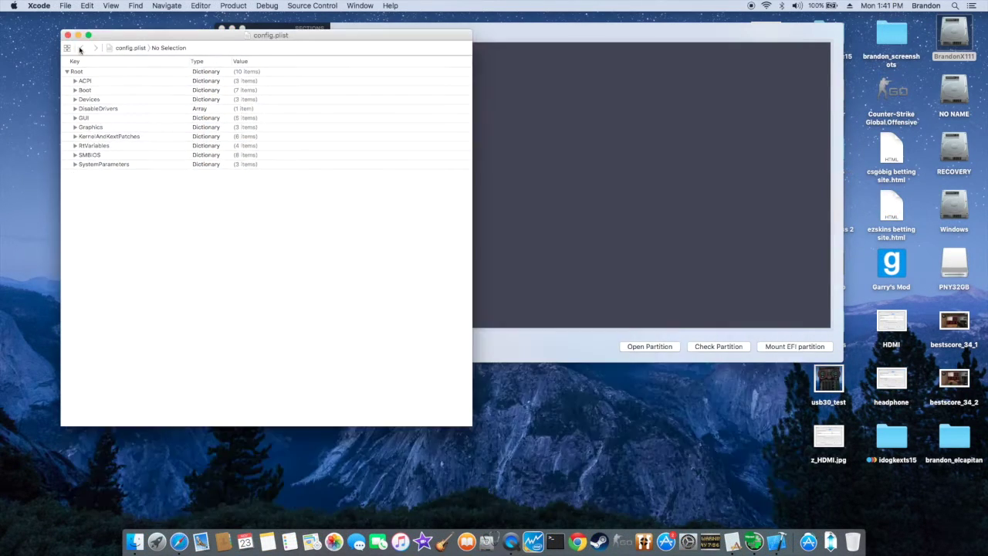
Expand the ACPI dictionary with its DSDT, SSDT and SortedOrder entries and examine the DSDT Name value.
left_click(75, 81)
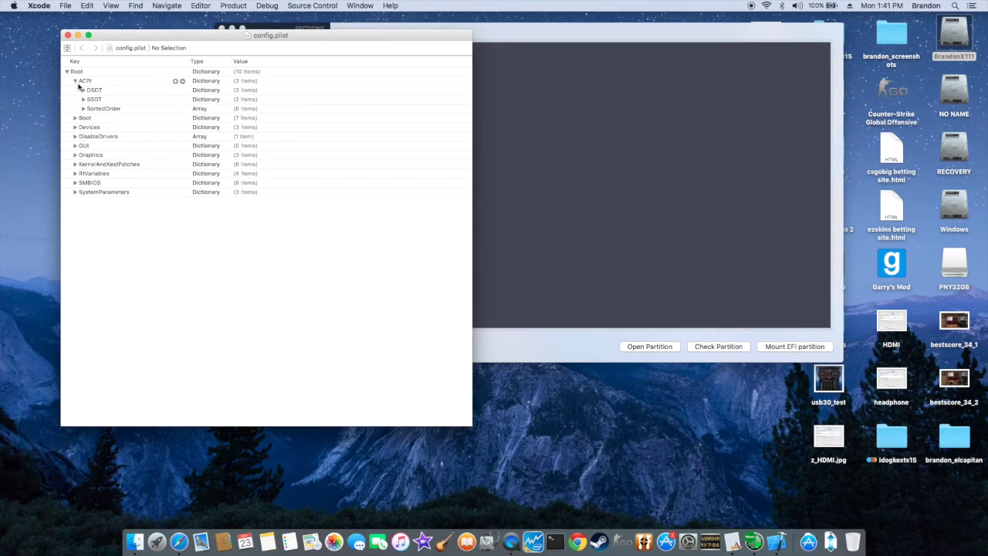
left_click(84, 89)
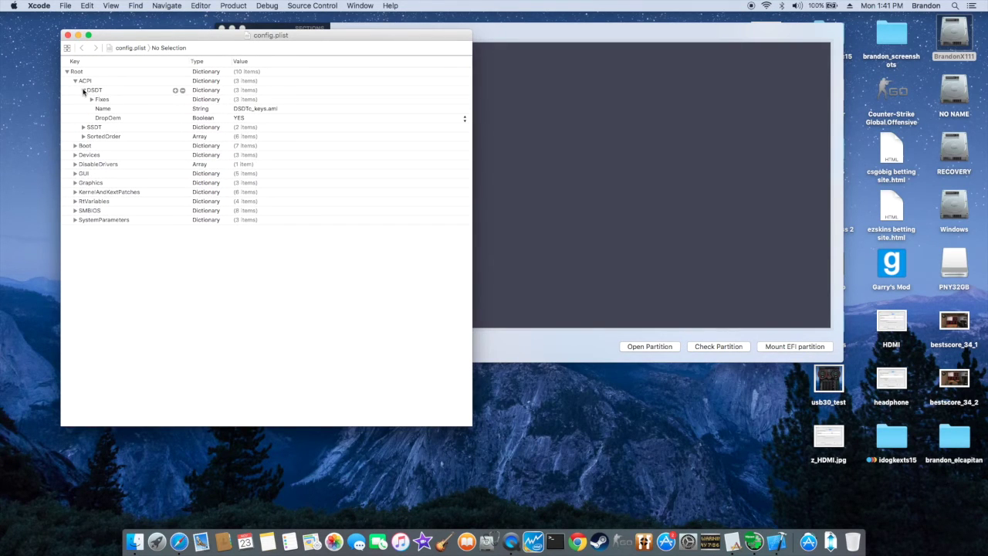
left_click(269, 112)
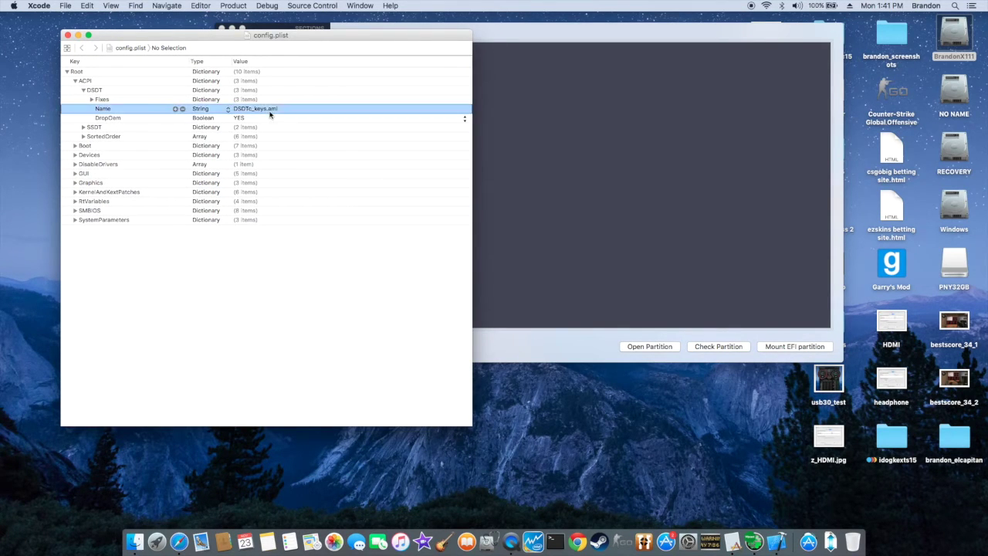
left_click(83, 127)
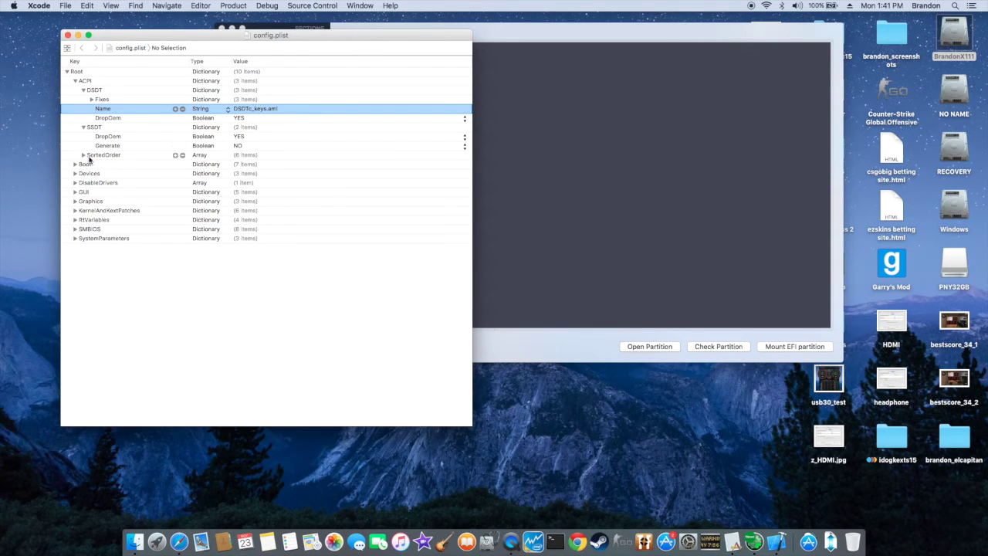
left_click(84, 155)
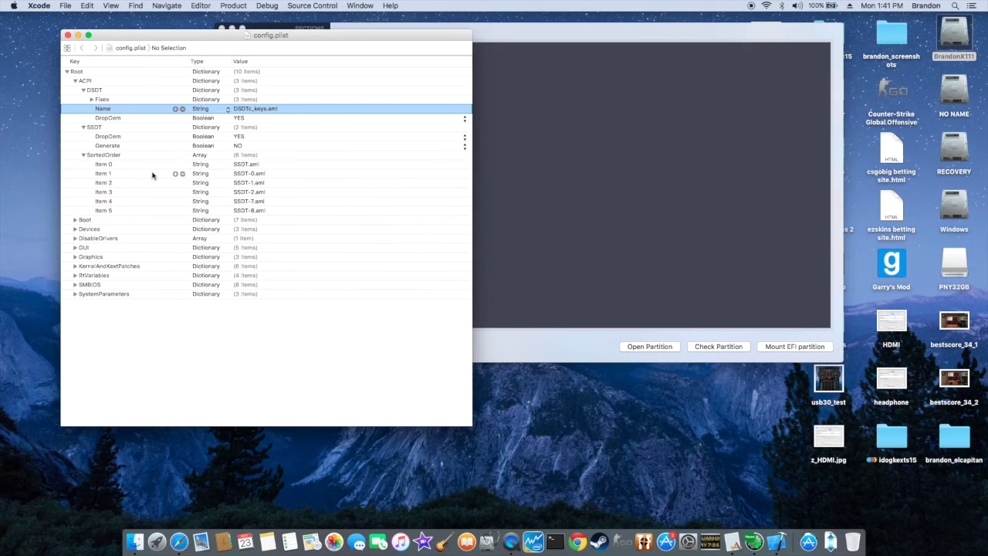
Go through the SSDT files listed in SortedOrder, from SSDT.aml down to SSDT-7.aml.
left_click(264, 165)
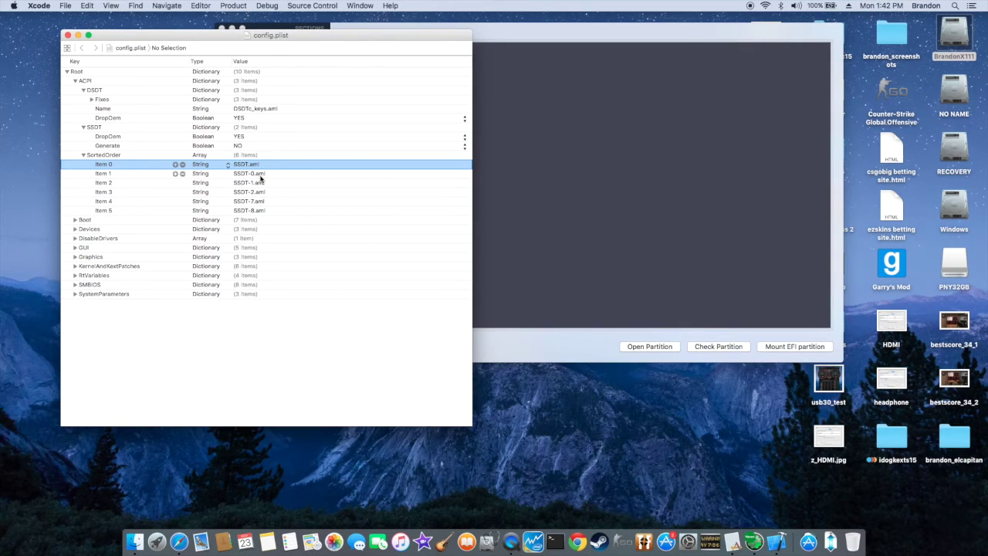
left_click(261, 176)
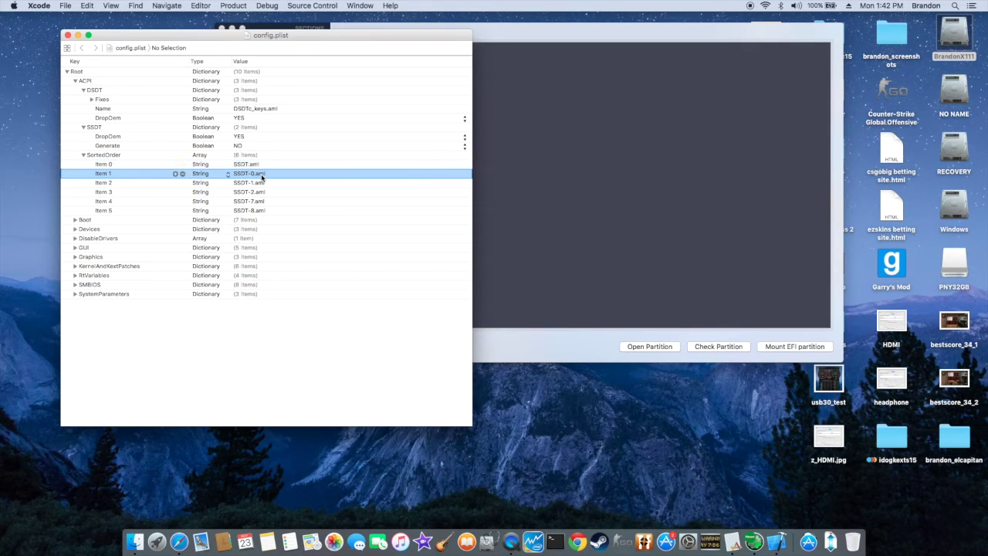
key("Down")
key("Down")
Switch to Finder and inspect SSDT-7.aml from the ACPI patched folder in MaciASL, closing the file and the folder window.
key("super+Tab")
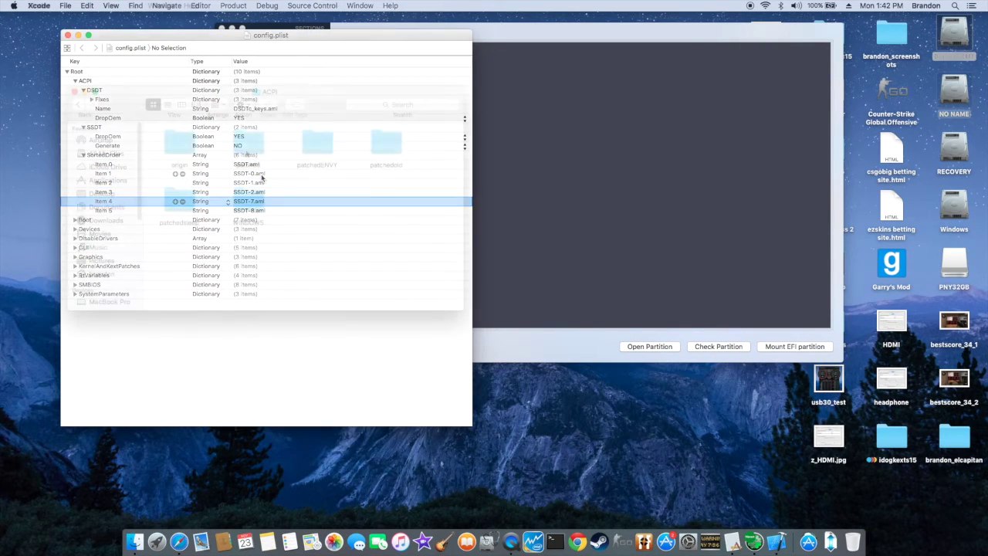
double_click(248, 141)
scroll(292, 247, "down", 2)
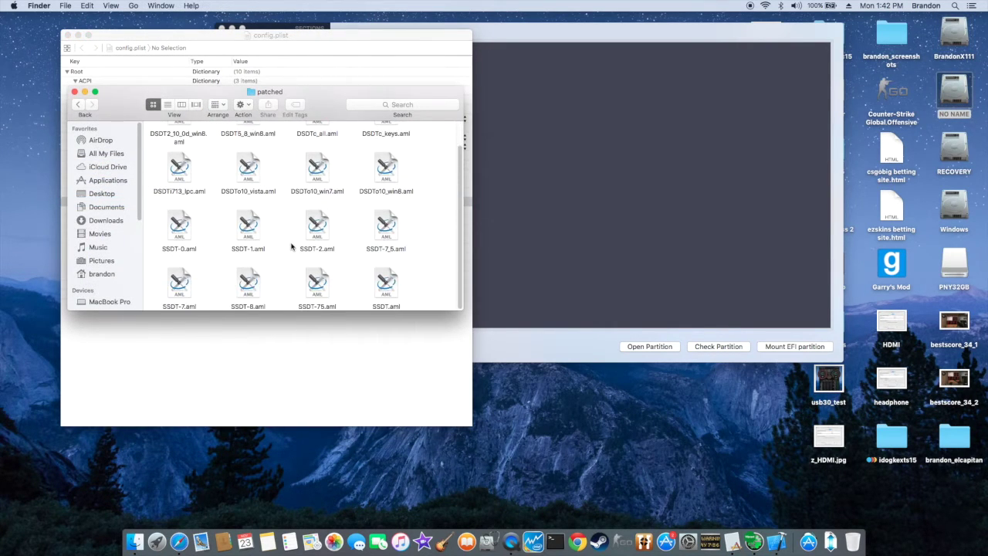
left_click(182, 287)
double_click(180, 288)
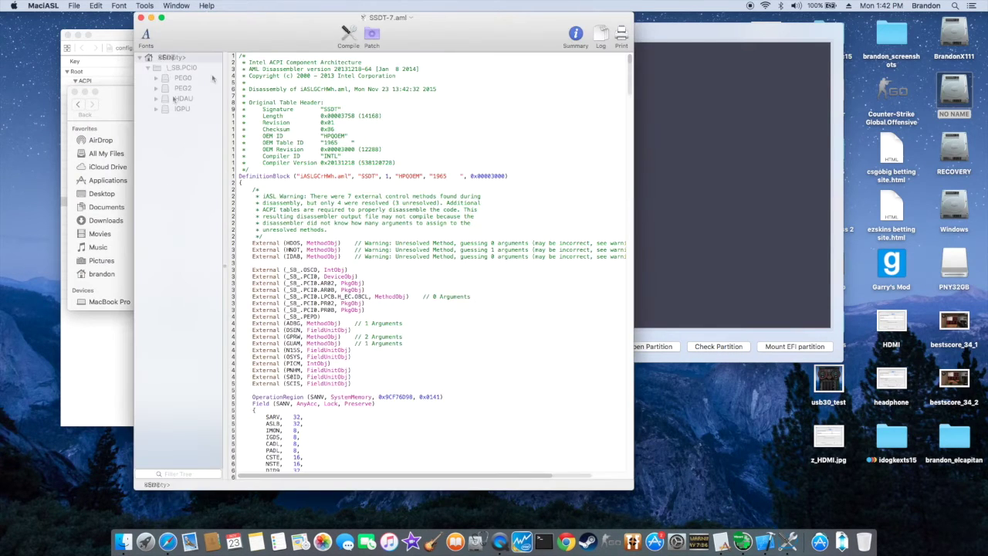
left_click(141, 18)
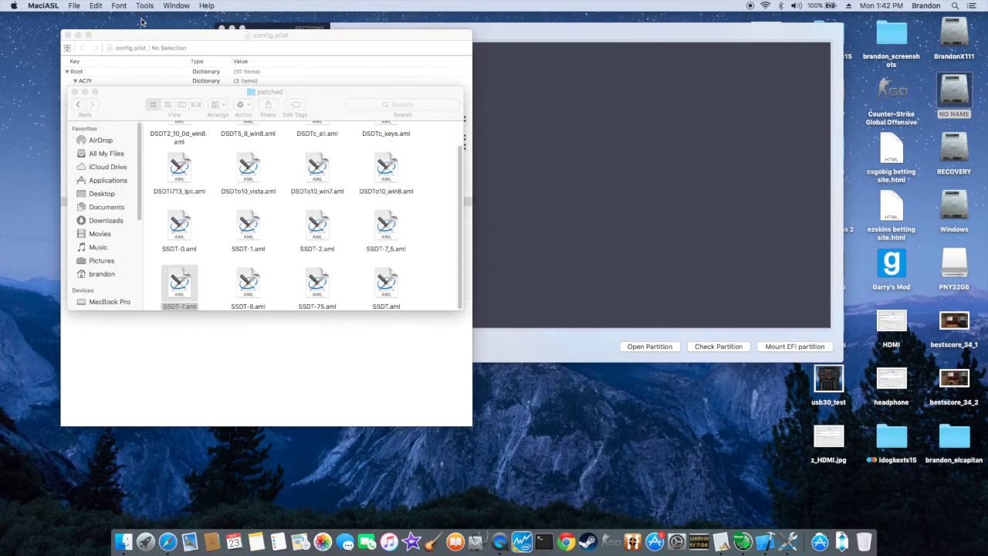
left_click(76, 92)
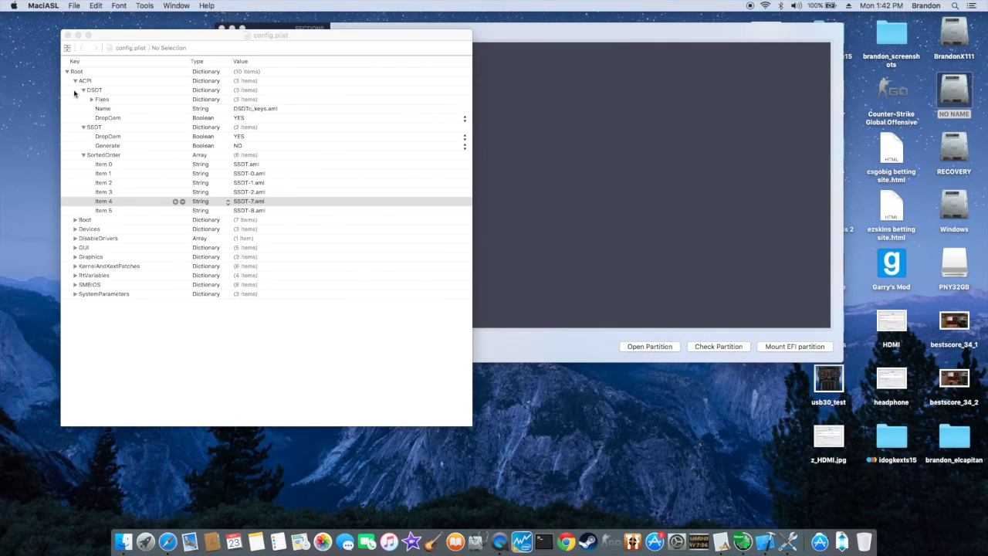
Expand the Boot dictionary and the Devices dictionary with its Audio and FakeID entries in config.plist.
left_click(75, 220)
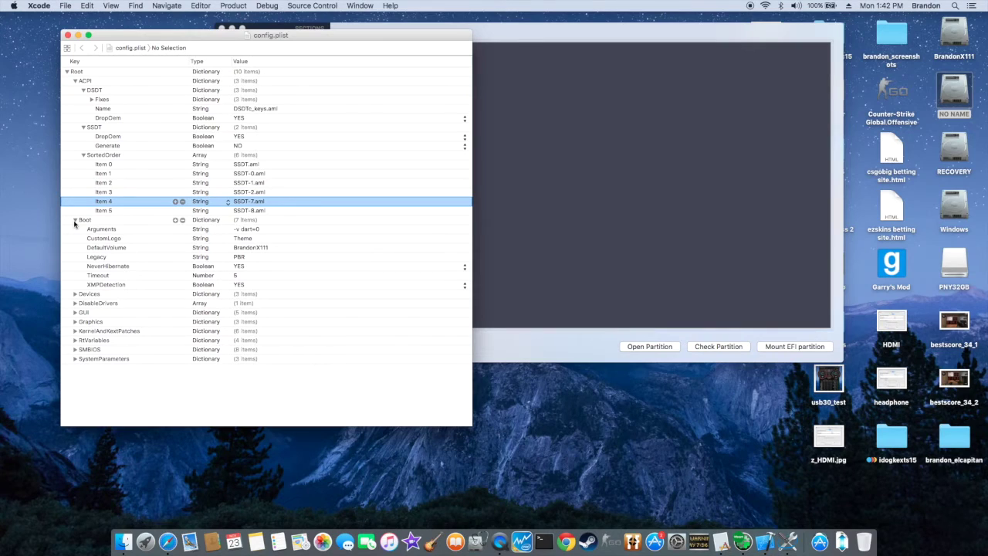
left_click(75, 294)
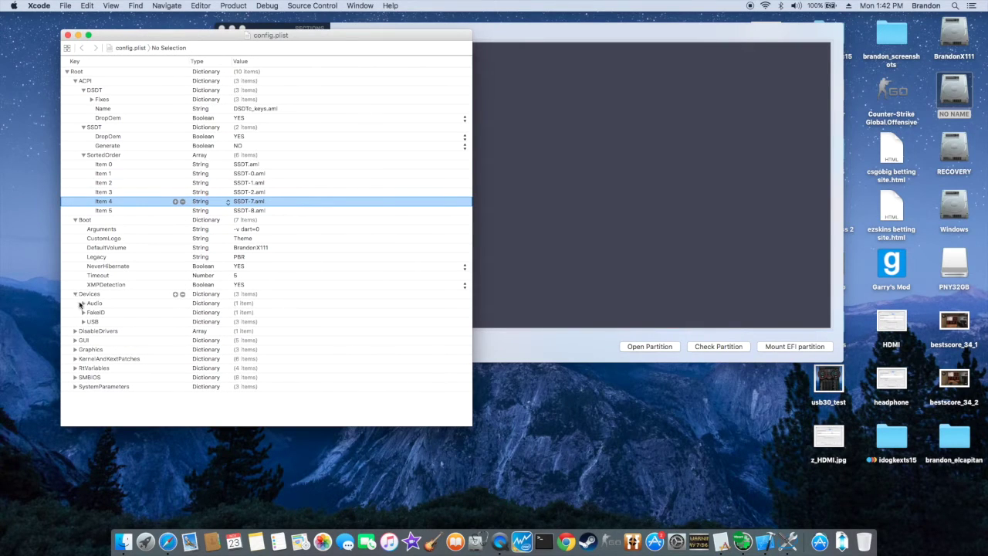
left_click(83, 303)
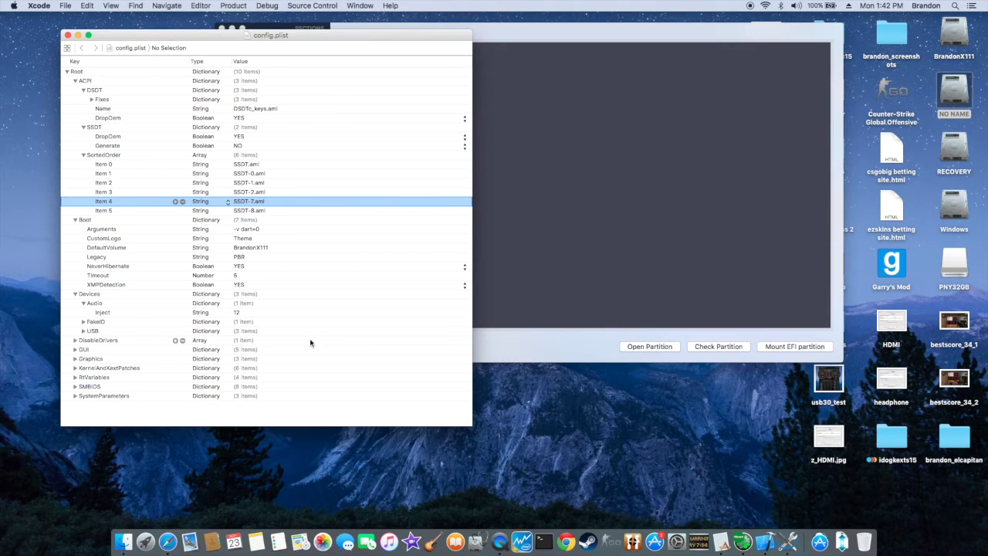
left_click(84, 321)
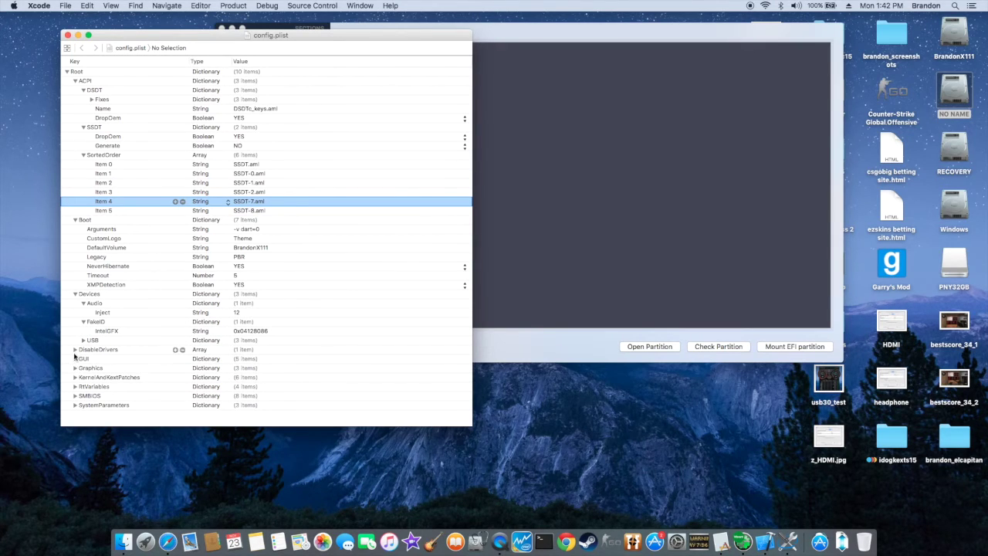
Expand the Graphics dictionary and its Inject entry to examine the graphics injection settings.
left_click(75, 369)
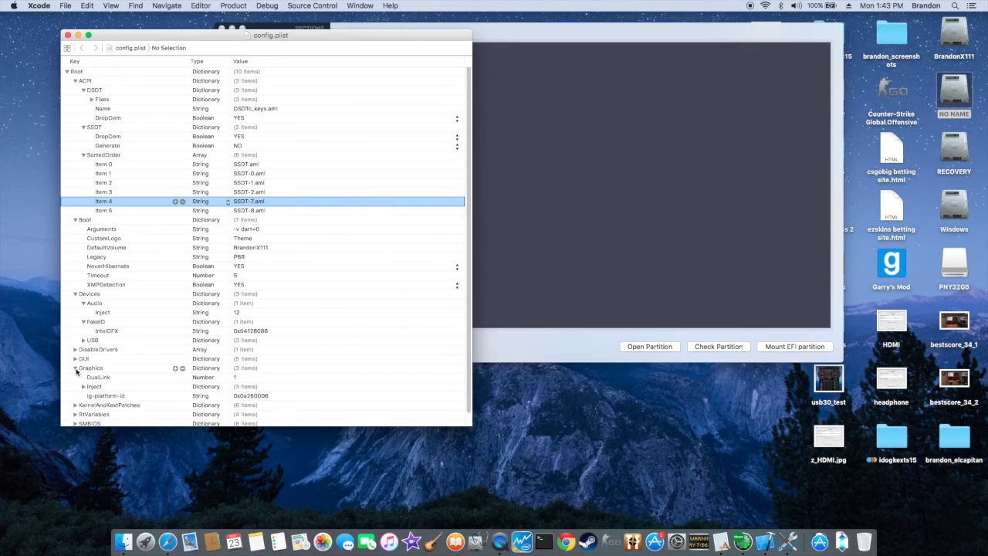
scroll(79, 377, "down", 1)
left_click(83, 375)
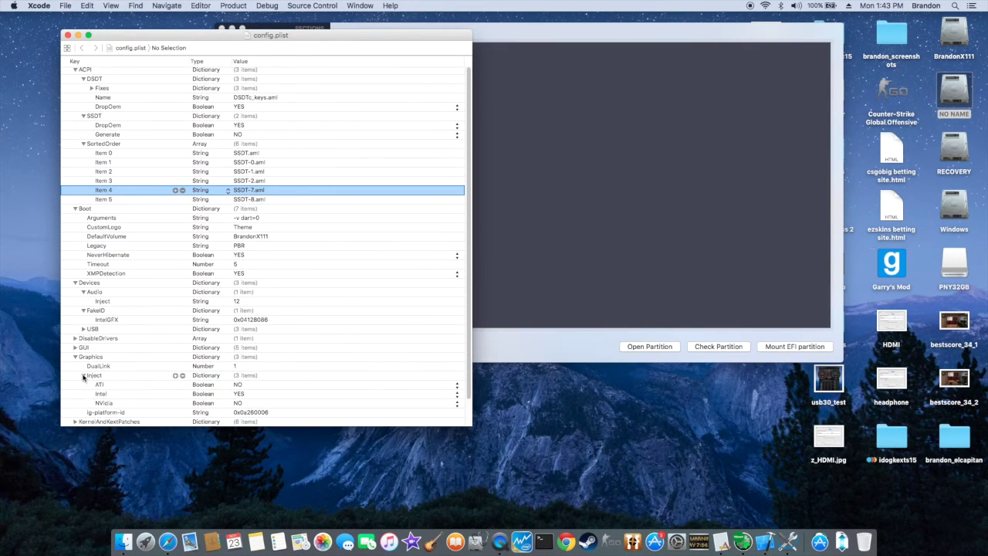
Expand KernelAndKextPatches and its KextsToPatch array.
scroll(83, 377, "down", 2)
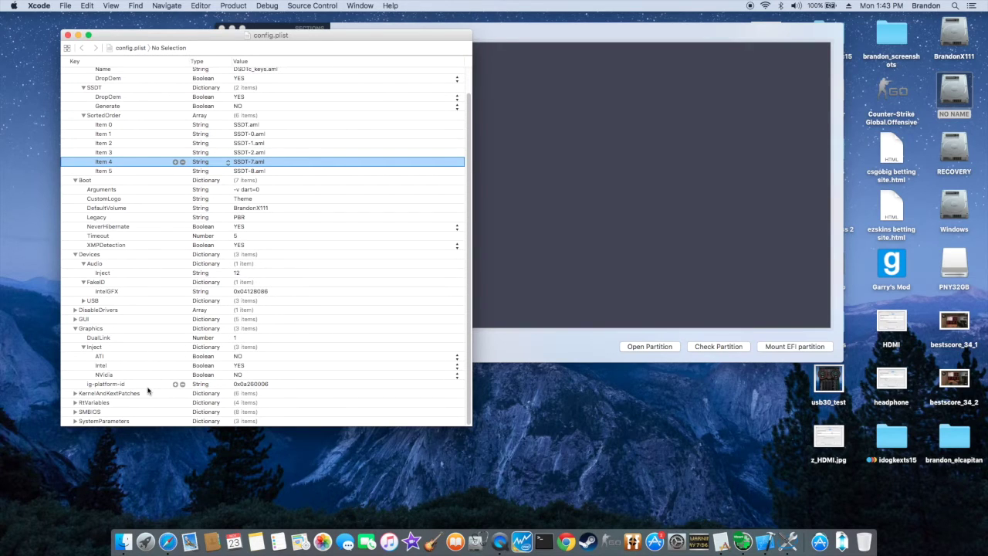
left_click(75, 392)
scroll(82, 369, "down", 3)
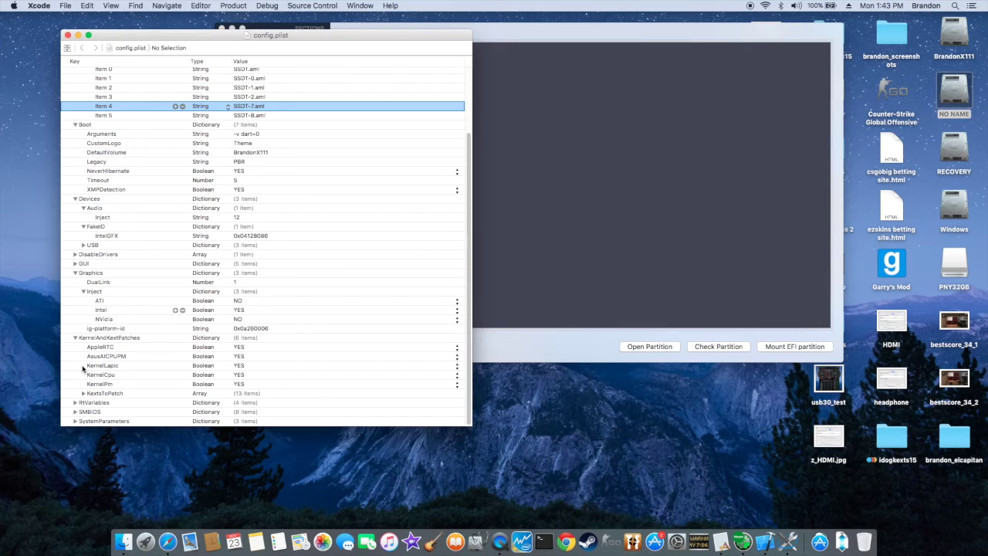
left_click(83, 393)
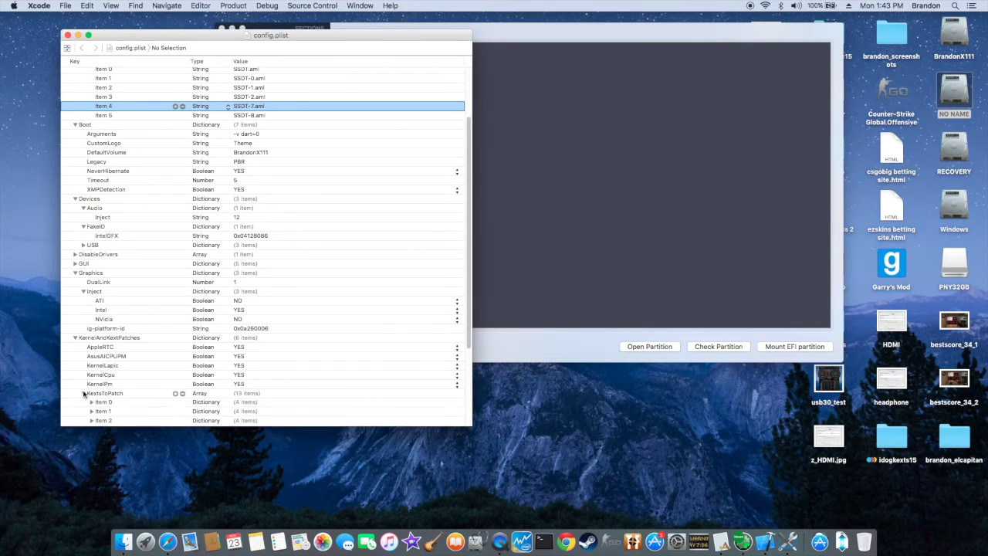
Expand Item 0 through Item 4 of KextsToPatch and examine each patch's comment, name, find and replace values.
scroll(96, 316, "down", 4)
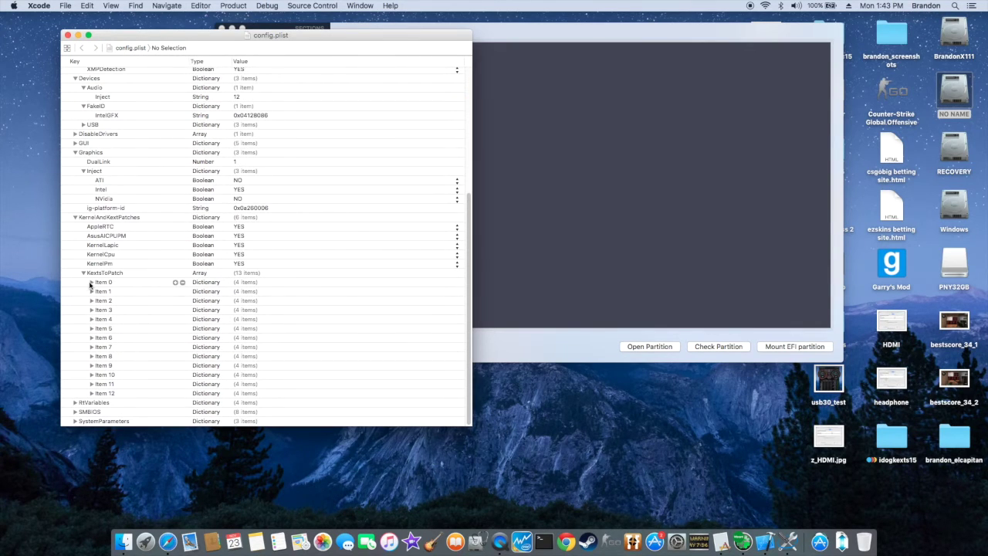
left_click(91, 282)
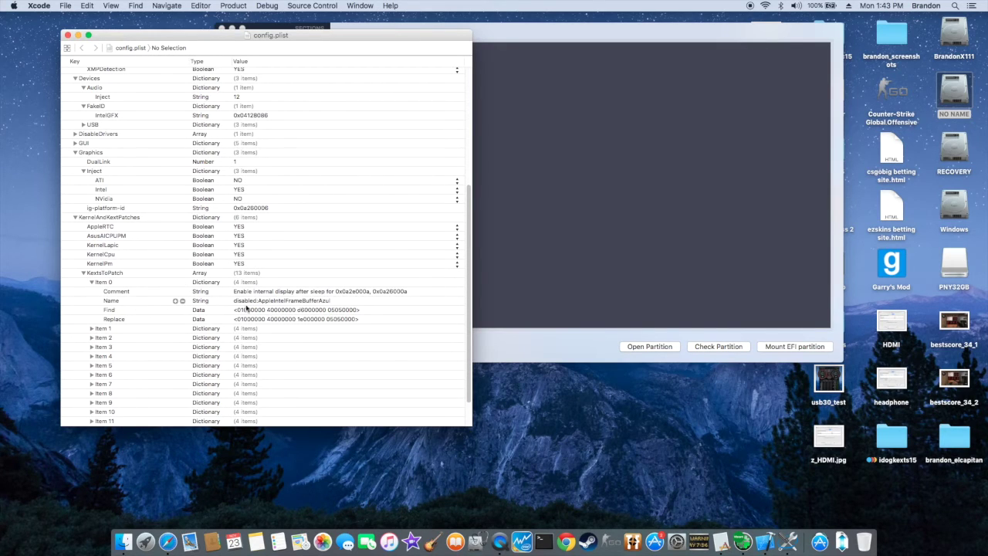
left_click(91, 328)
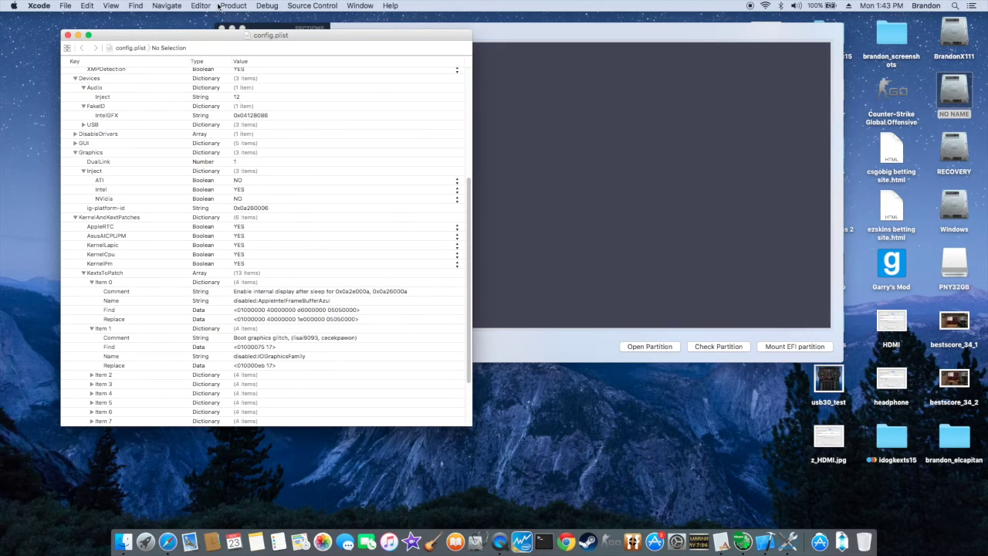
left_click(91, 375)
scroll(97, 365, "down", 4)
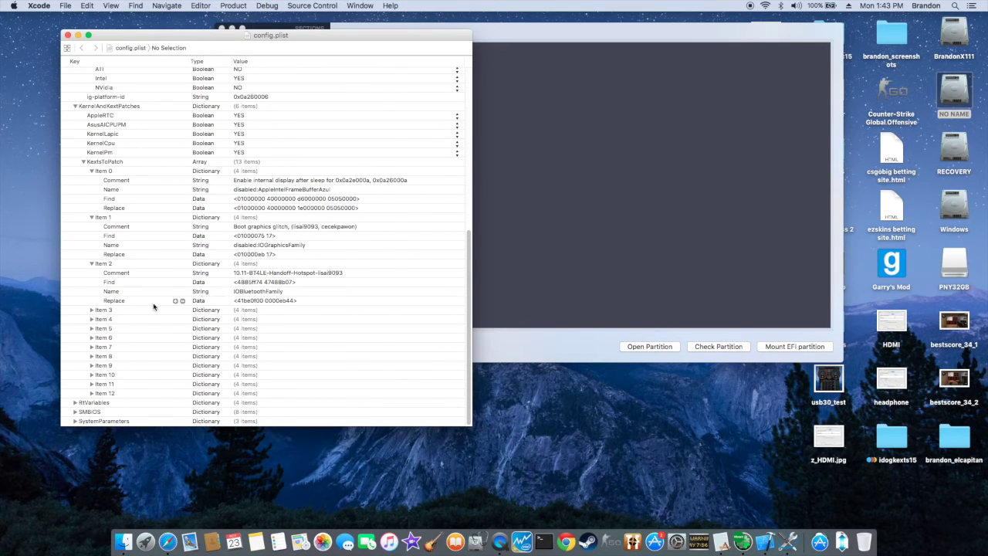
left_click(92, 310)
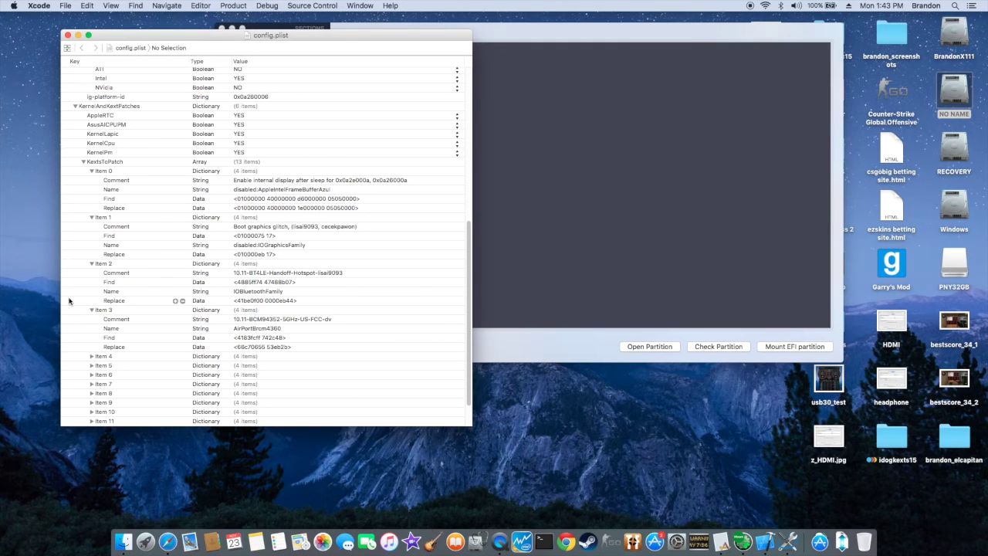
left_click(91, 358)
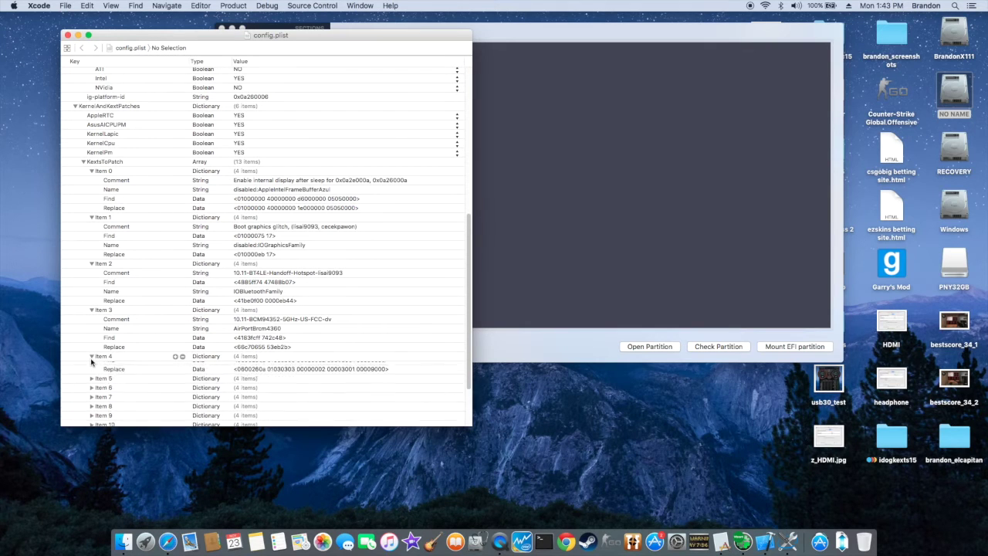
scroll(91, 372, "down", 3)
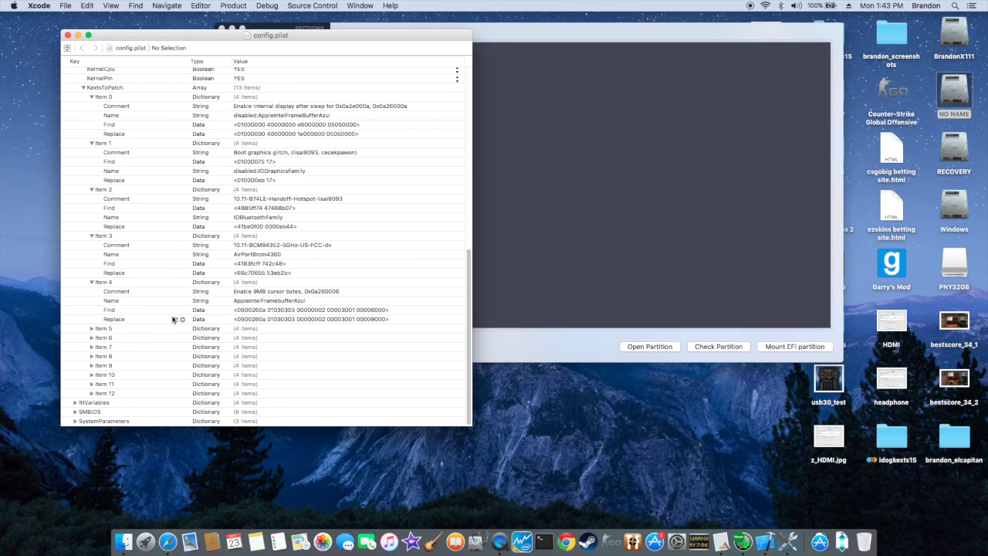
Expand Item 5 and Item 6 of KextsToPatch to examine the HDMI-audio patches for ports 0105 and 0204.
left_click(92, 329)
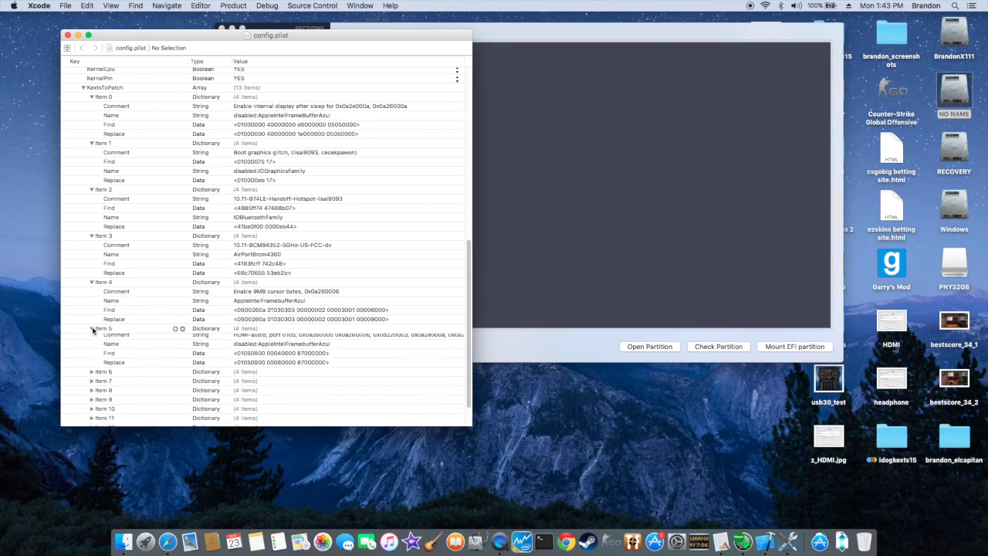
scroll(92, 330, "down", 2)
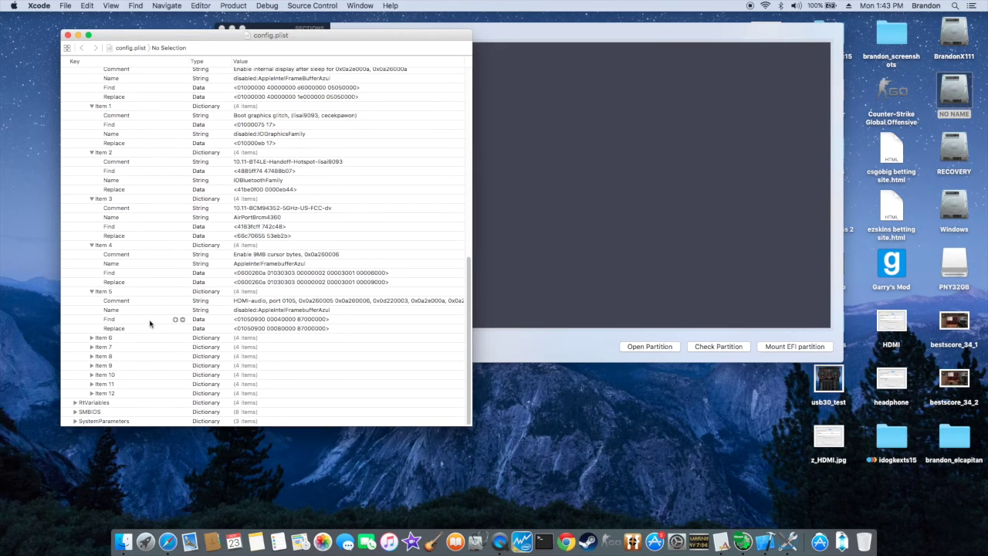
left_click(92, 338)
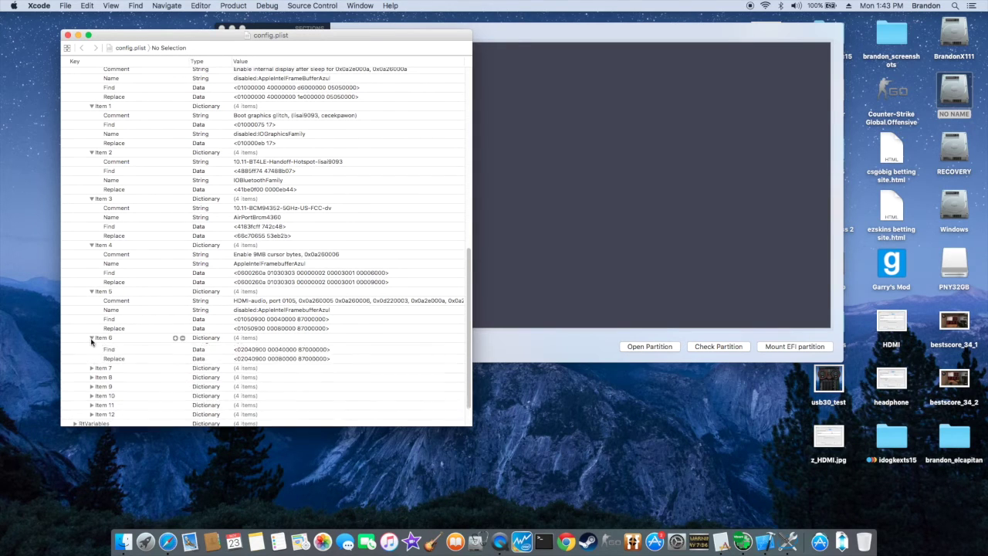
scroll(93, 344, "down", 2)
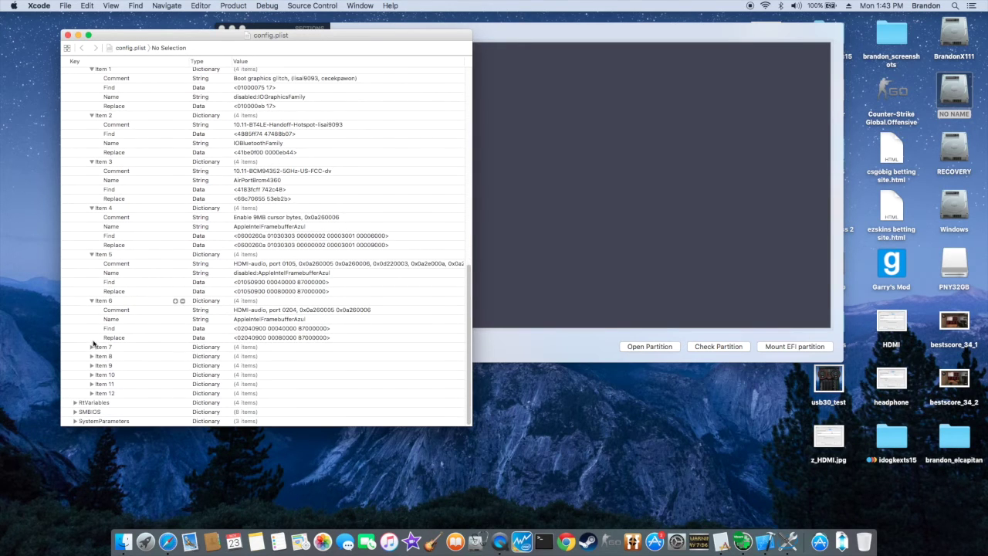
Expand RtVariables to examine its ROM, MLB and CsrActiveConfig values, and select CustomUUID under SystemParameters.
left_click(75, 402)
scroll(182, 358, "down", 2)
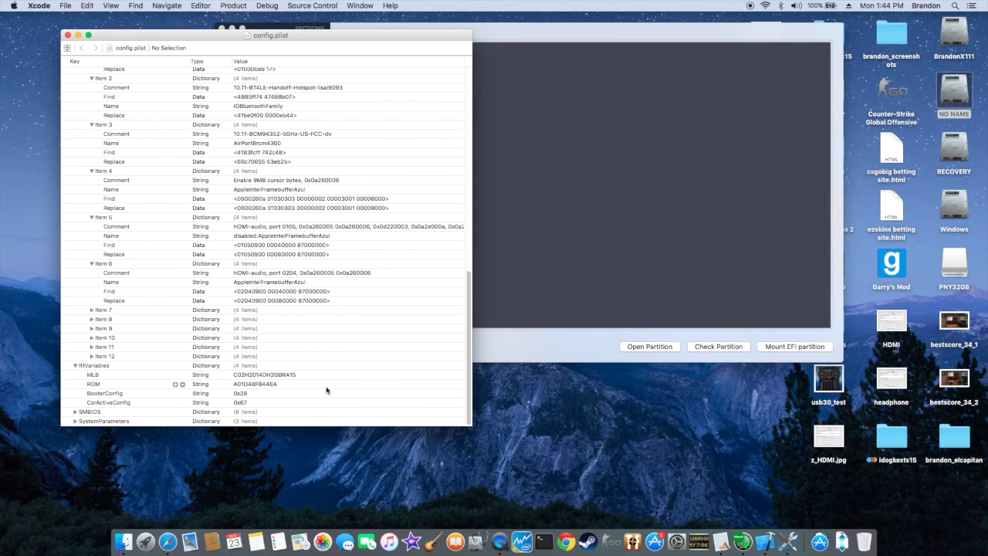
left_click(270, 385)
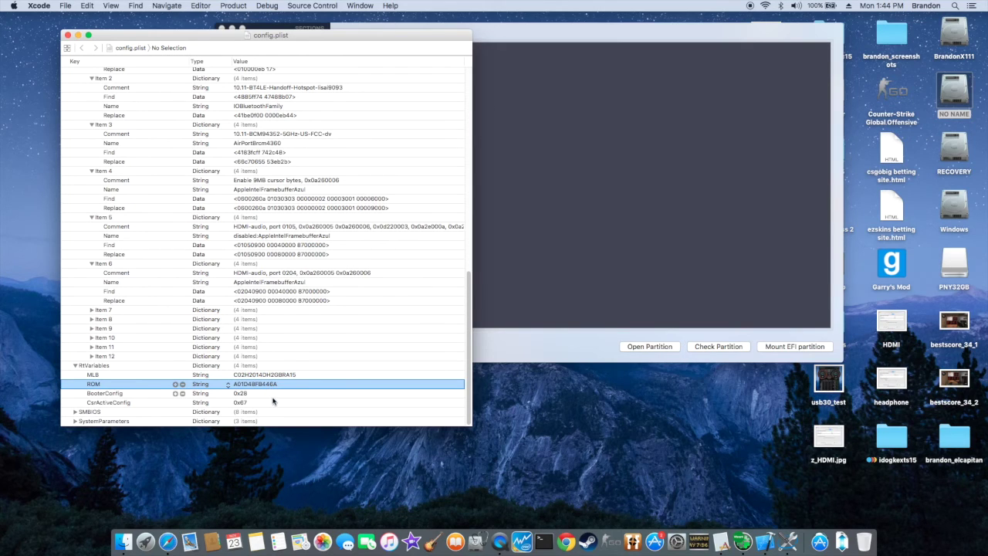
left_click(283, 376)
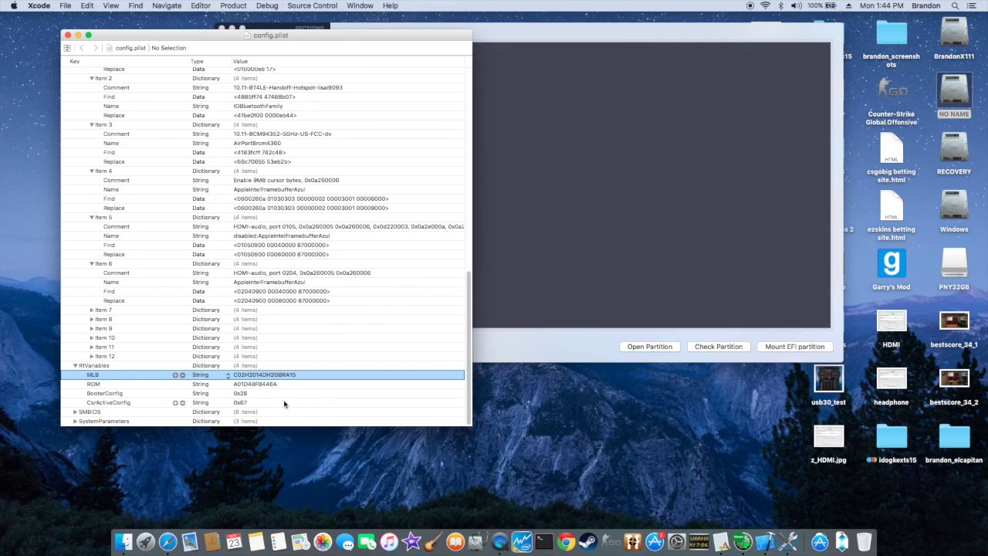
left_click(284, 404)
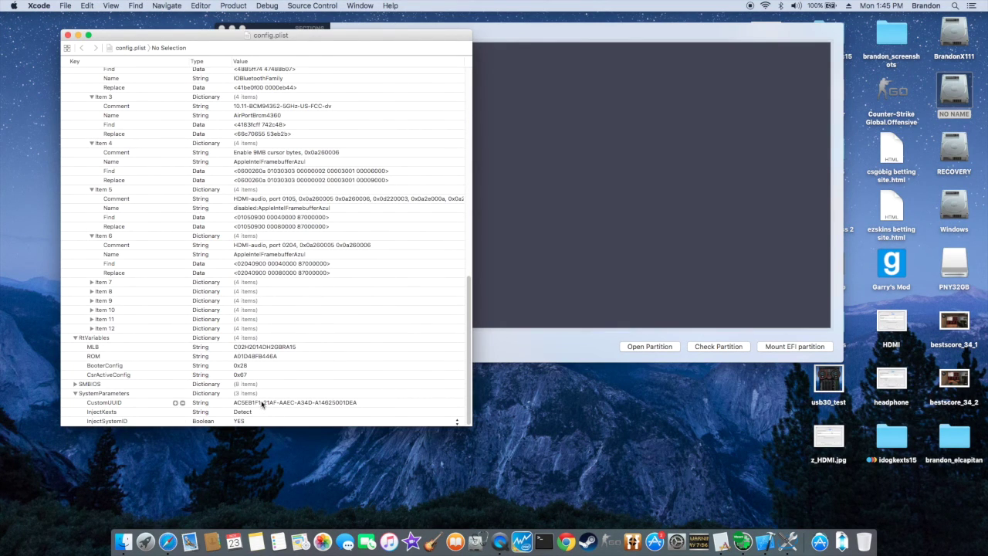
left_click(261, 403)
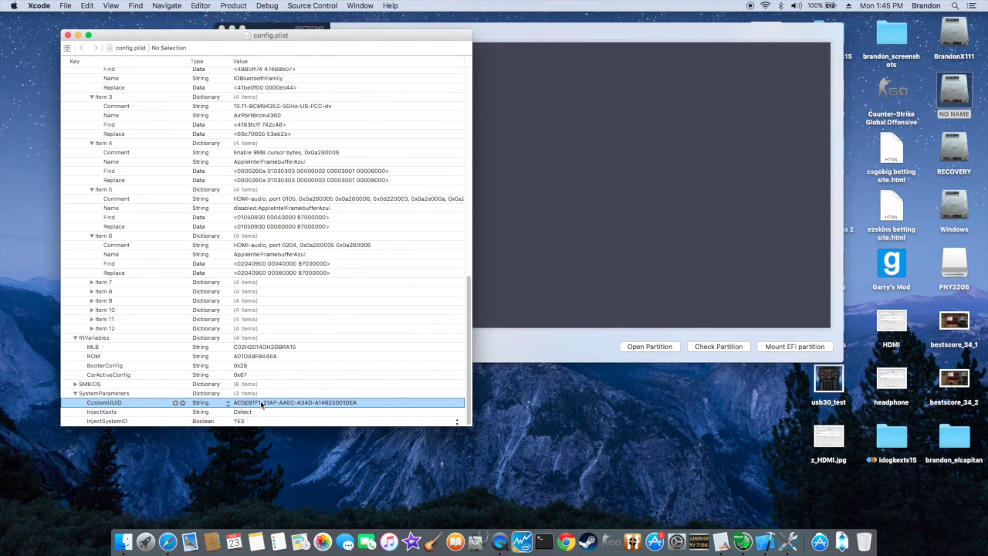